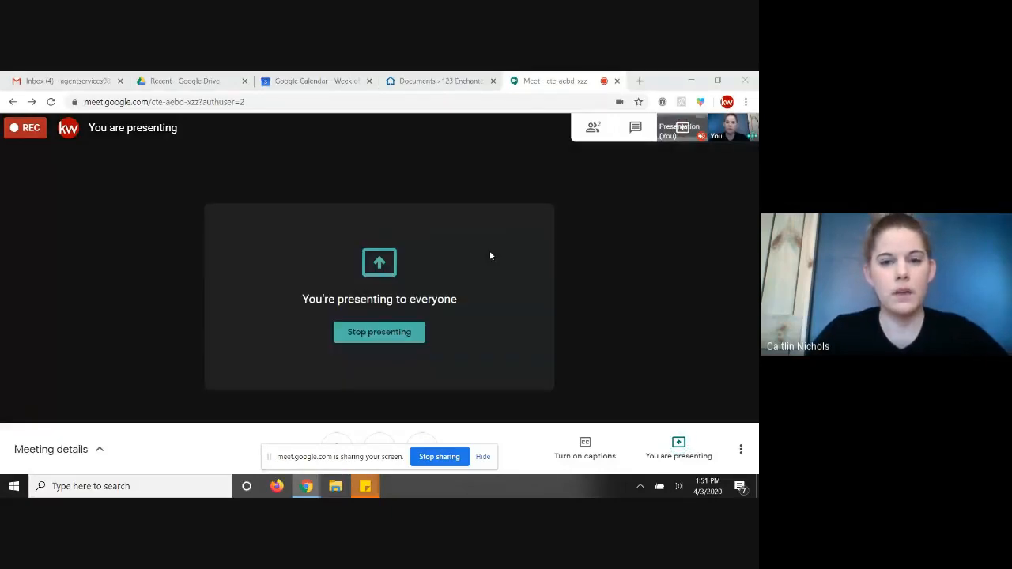
Switch to the buyer room's documents in DocuSign Rooms and show them as a list
{"action": "left_click", "coordinate": [426, 76]}
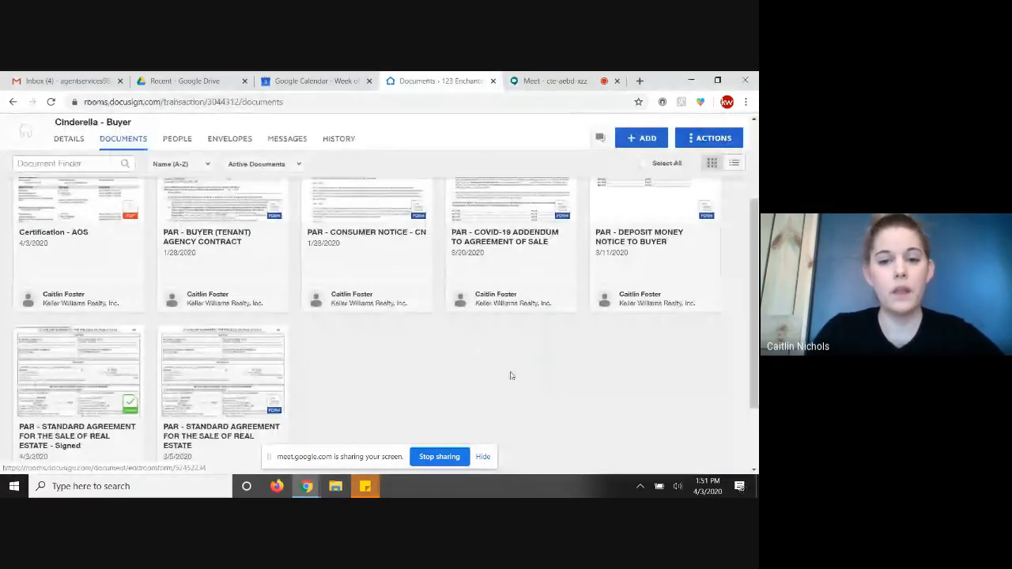
{"action": "scroll", "coordinate": [590, 388], "scroll_direction": "up", "scroll_amount": 2}
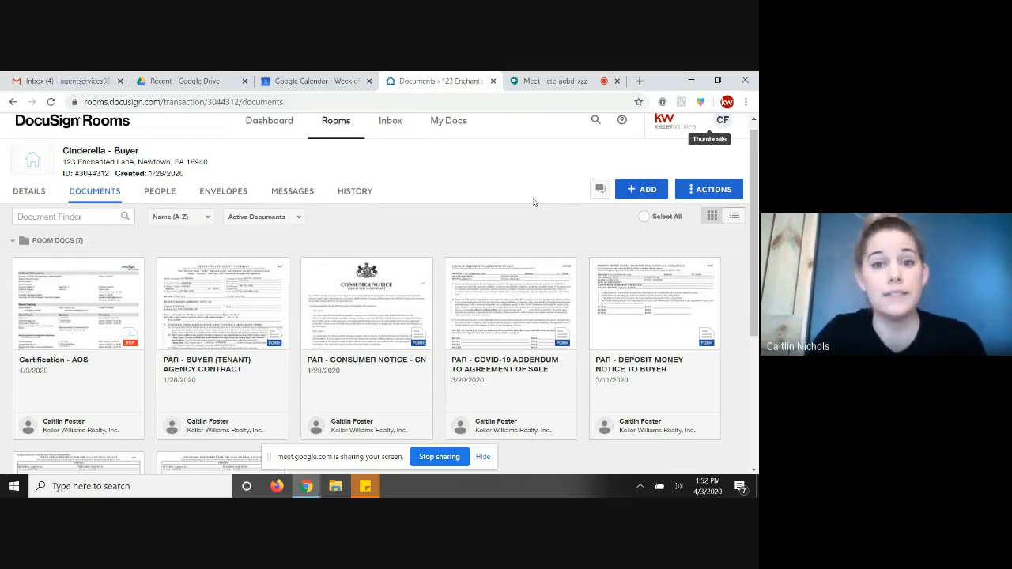
{"action": "scroll", "coordinate": [429, 212], "scroll_direction": "down", "scroll_amount": 5}
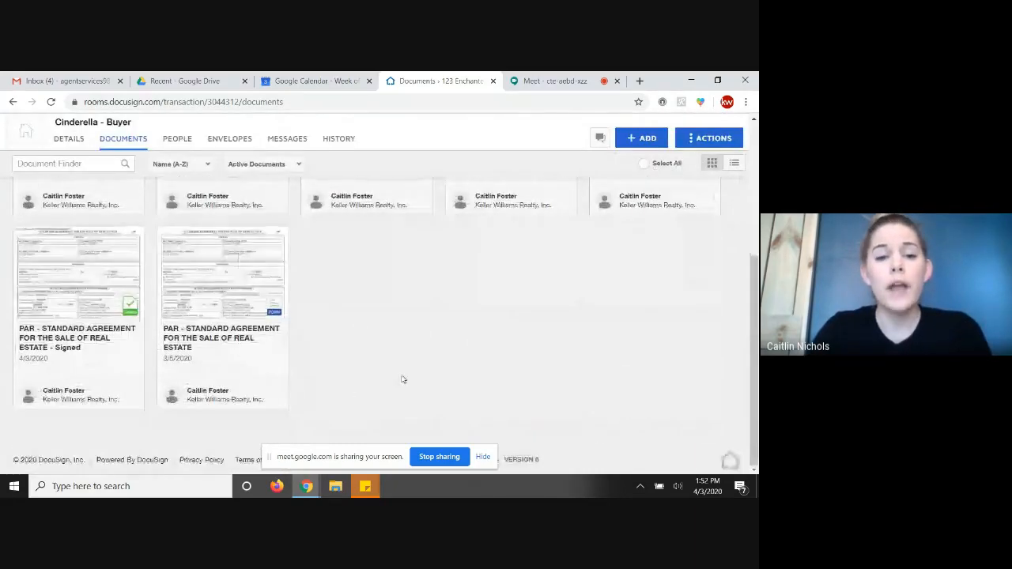
{"action": "left_click", "coordinate": [736, 163]}
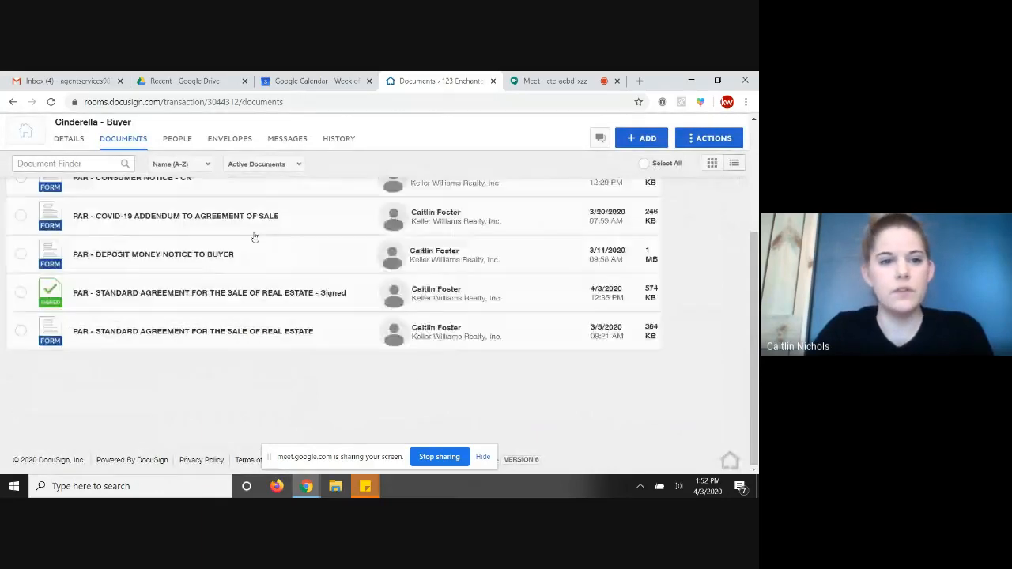
{"action": "scroll", "coordinate": [254, 282], "scroll_direction": "up", "scroll_amount": 5}
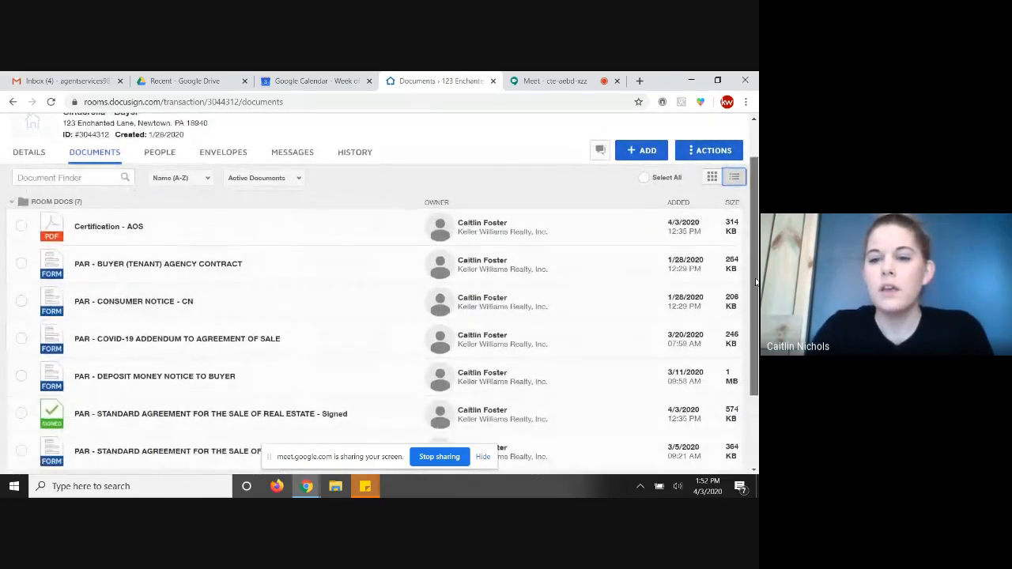
{"action": "scroll", "coordinate": [255, 282], "scroll_direction": "down", "scroll_amount": 1}
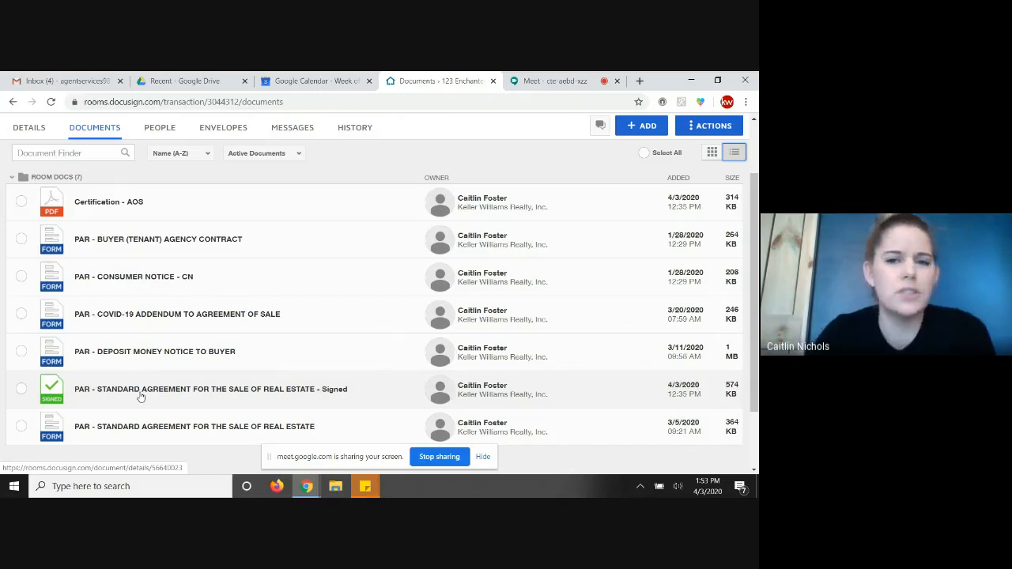
Create a signing envelope from the signed Standard Agreement for the Sale of Real Estate and name it AOS Changes
{"action": "left_click", "coordinate": [20, 390]}
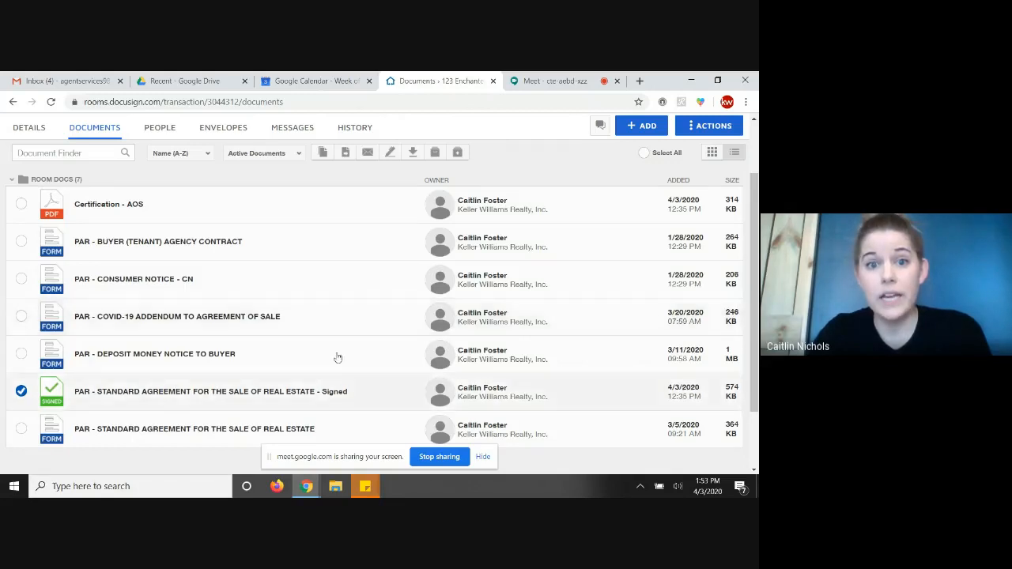
{"action": "left_click", "coordinate": [390, 154]}
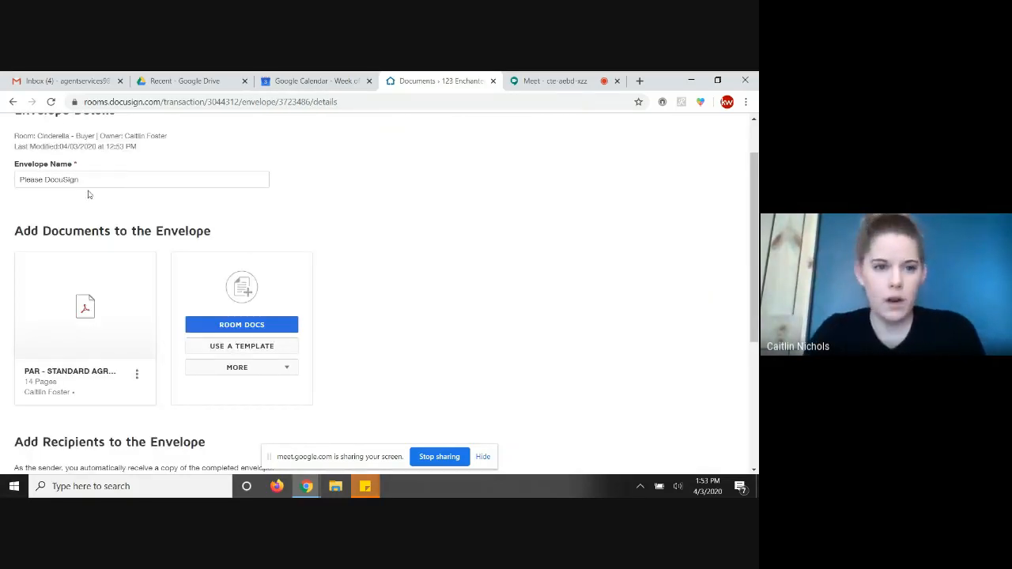
{"action": "triple_click", "coordinate": [77, 180]}
{"action": "type", "text": "AOS Changes"}
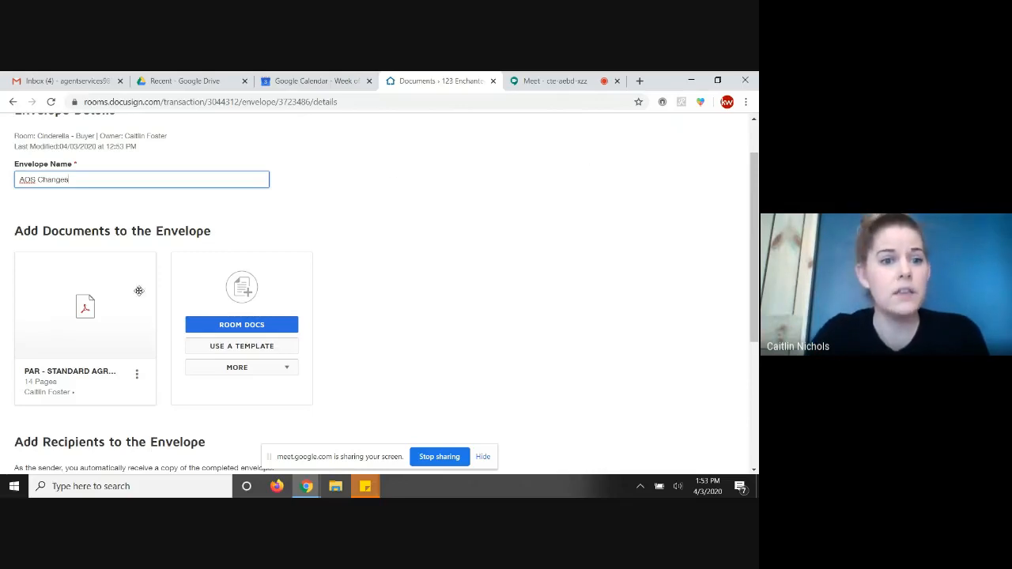
Add Buyer 1, Buyer 2 and the Agent Owner from the room participants as envelope recipients
{"action": "scroll", "coordinate": [268, 242], "scroll_direction": "down", "scroll_amount": 2}
{"action": "scroll", "coordinate": [268, 242], "scroll_direction": "down", "scroll_amount": 2}
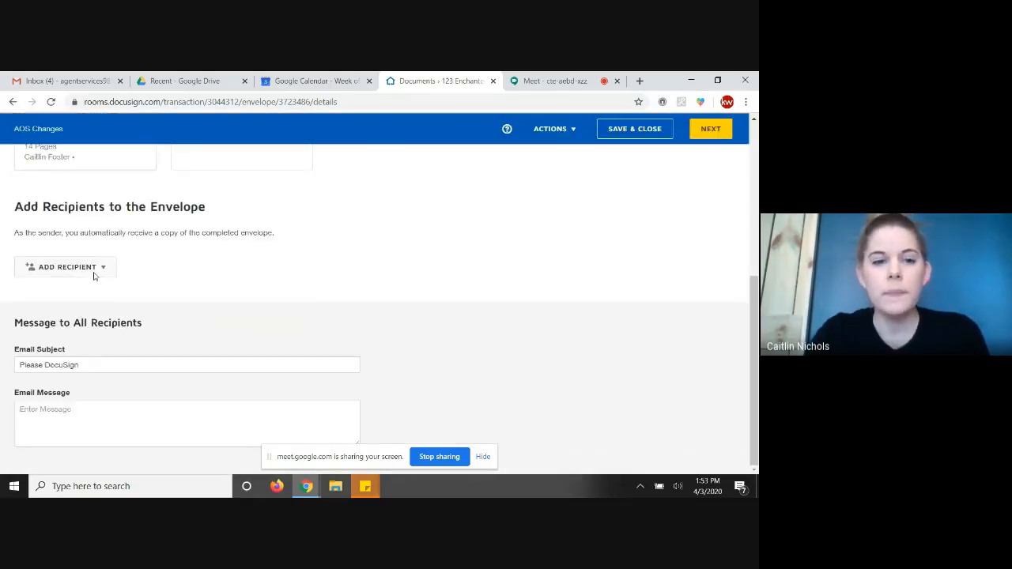
{"action": "left_click", "coordinate": [93, 269]}
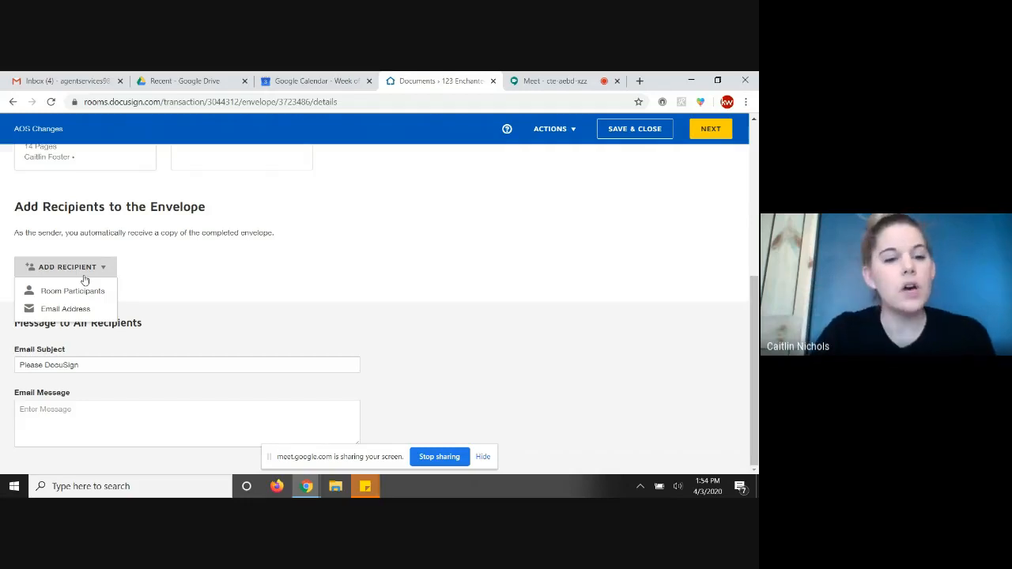
{"action": "left_click", "coordinate": [61, 294]}
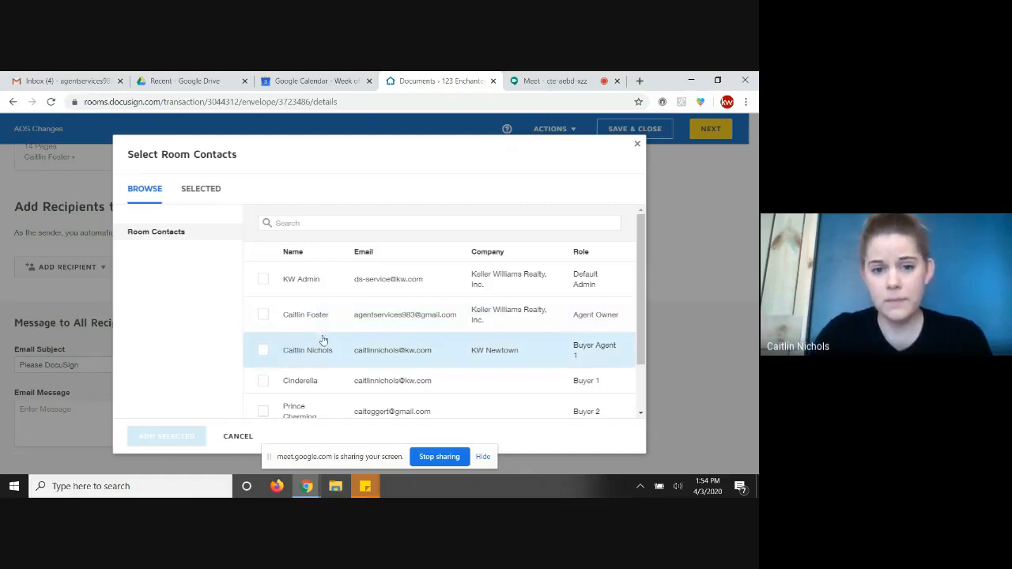
{"action": "scroll", "coordinate": [323, 340], "scroll_direction": "down", "scroll_amount": 2}
{"action": "left_click", "coordinate": [264, 318]}
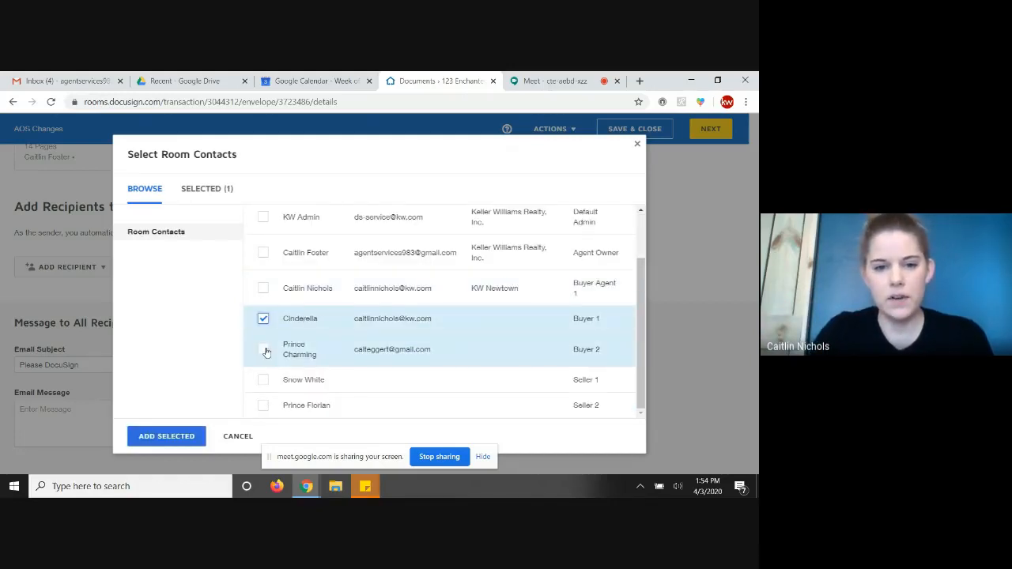
{"action": "left_click", "coordinate": [263, 350]}
{"action": "scroll", "coordinate": [267, 352], "scroll_direction": "up", "scroll_amount": 2}
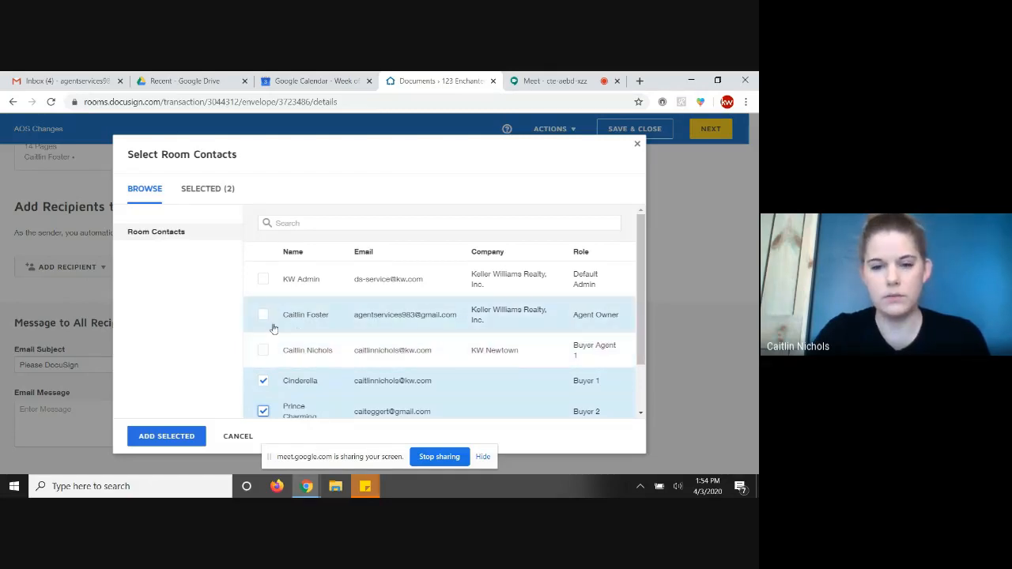
{"action": "left_click", "coordinate": [263, 315]}
{"action": "scroll", "coordinate": [296, 335], "scroll_direction": "down", "scroll_amount": 2}
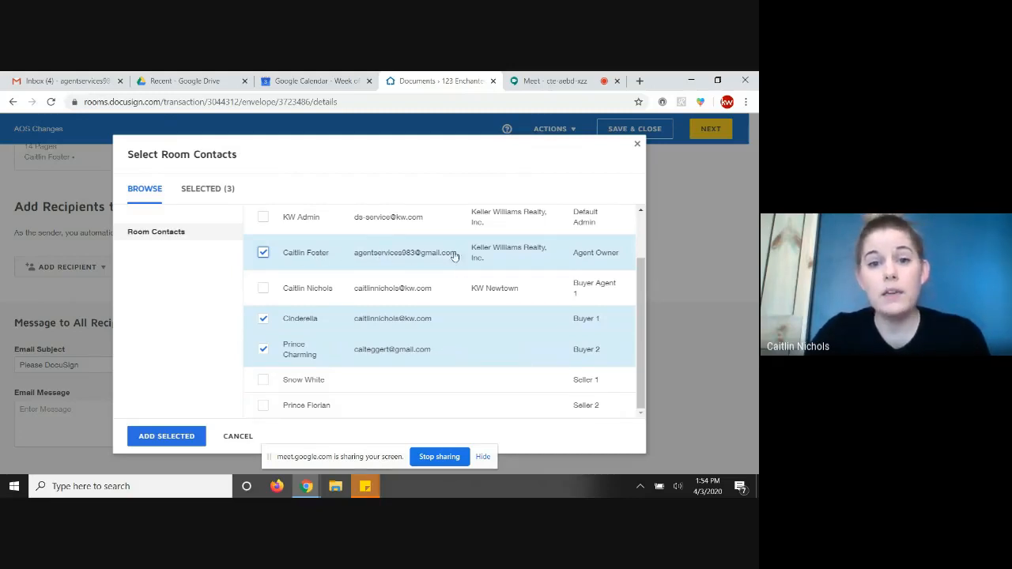
{"action": "left_click", "coordinate": [149, 437]}
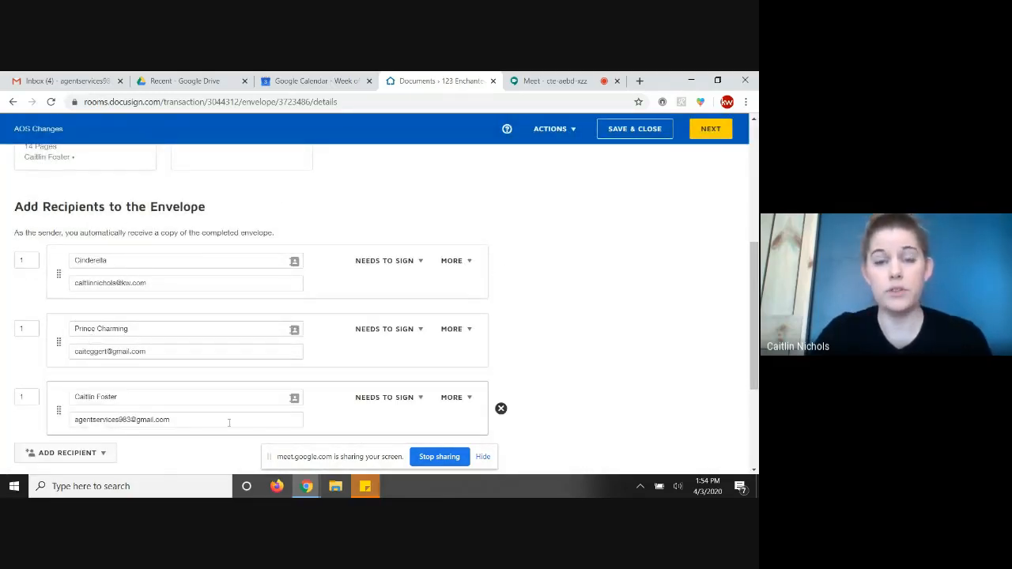
Proceed to placing fields on the agreement and check which recipients fields can be assigned to
{"action": "scroll", "coordinate": [332, 345], "scroll_direction": "down", "scroll_amount": 2}
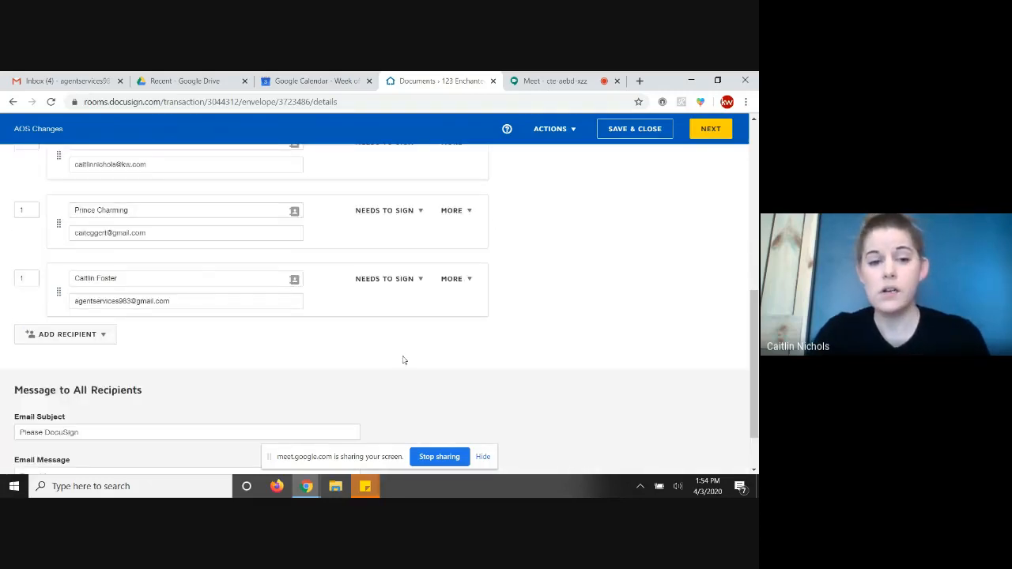
{"action": "scroll", "coordinate": [120, 398], "scroll_direction": "down", "scroll_amount": 1}
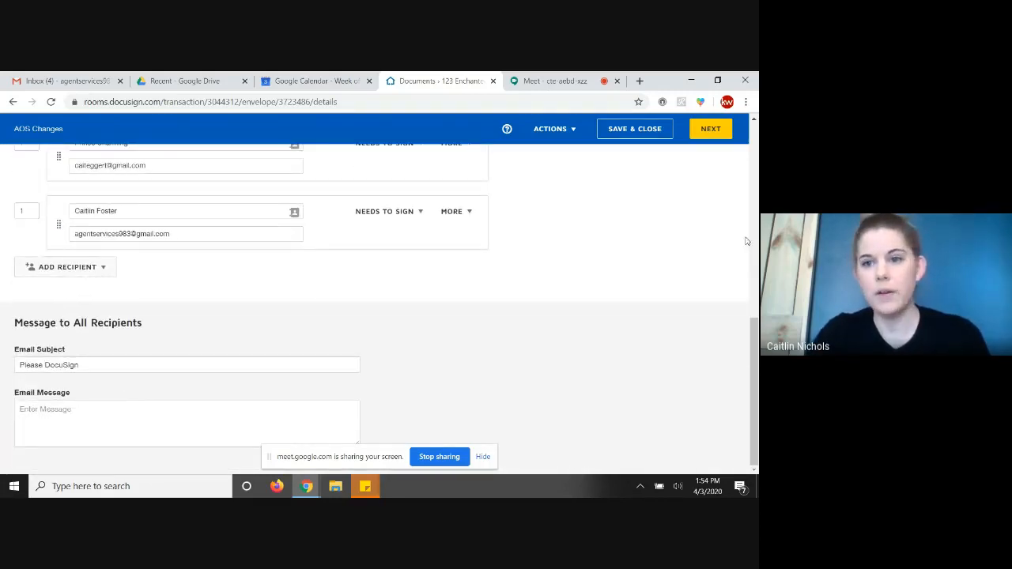
{"action": "left_click", "coordinate": [708, 130]}
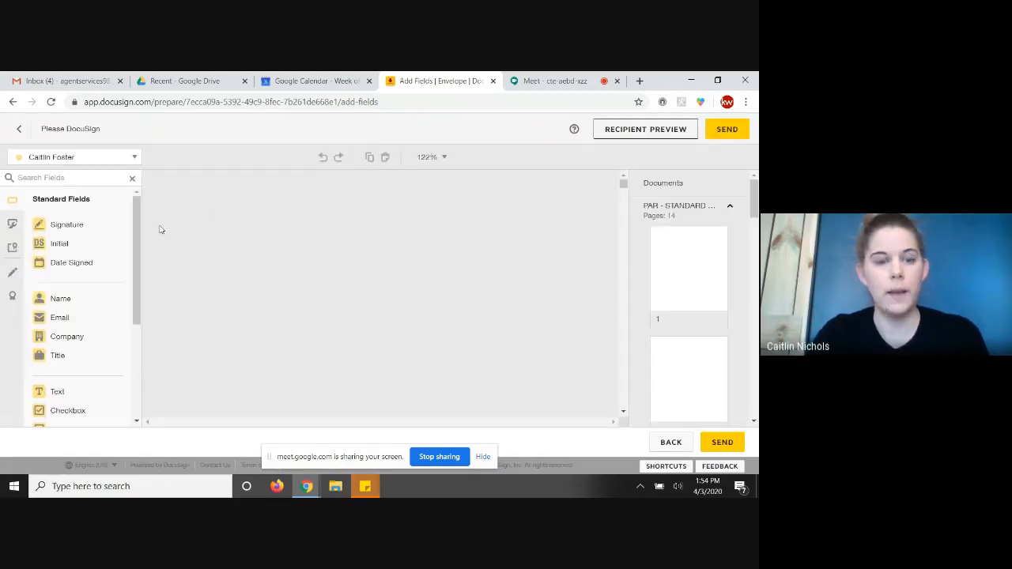
{"action": "left_click", "coordinate": [62, 156]}
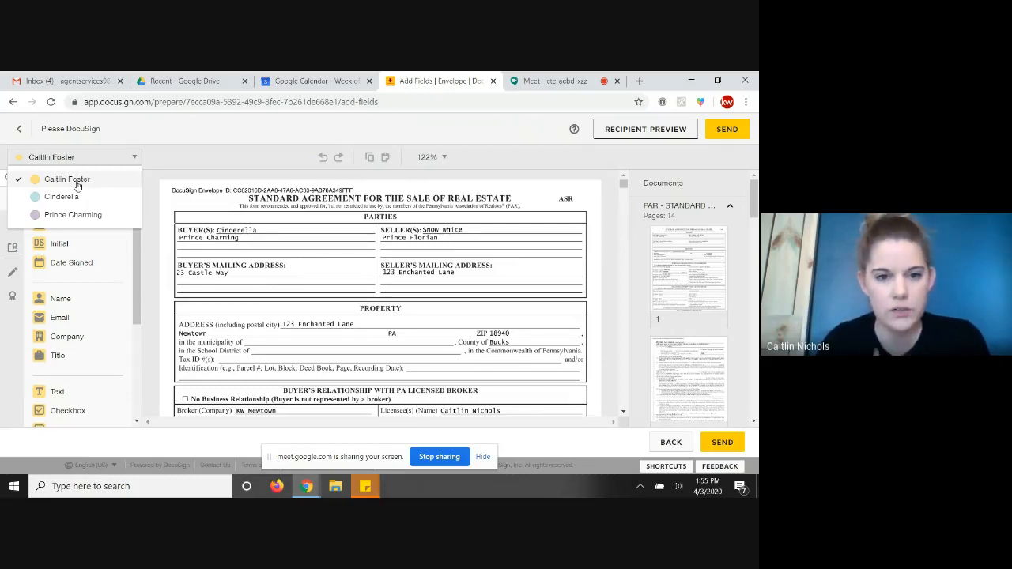
{"action": "left_click", "coordinate": [449, 271]}
Strike out the purchase price on page 2 of the agreement with a markup line
{"action": "scroll", "coordinate": [452, 266], "scroll_direction": "down", "scroll_amount": 1}
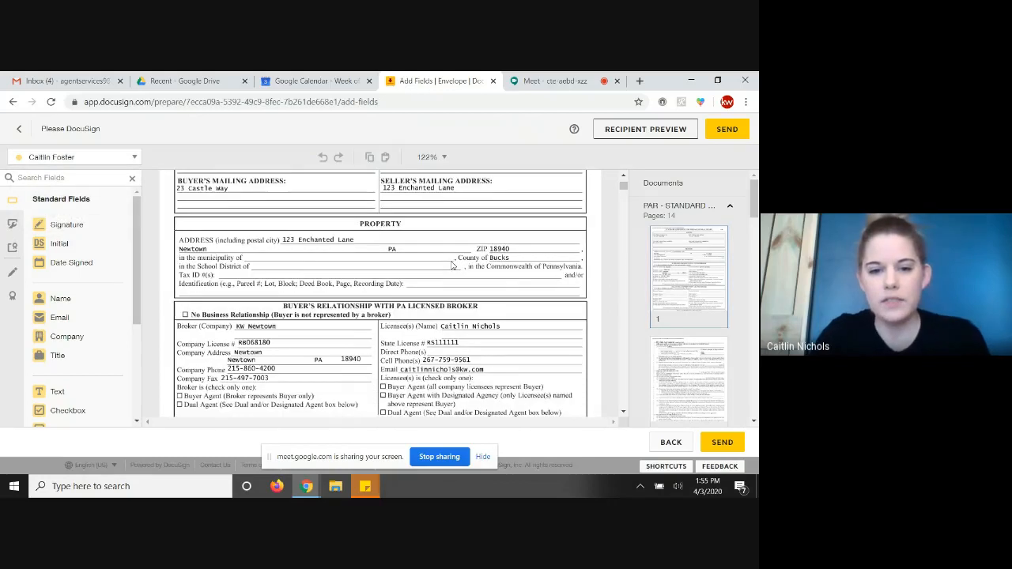
{"action": "scroll", "coordinate": [452, 266], "scroll_direction": "down", "scroll_amount": 6}
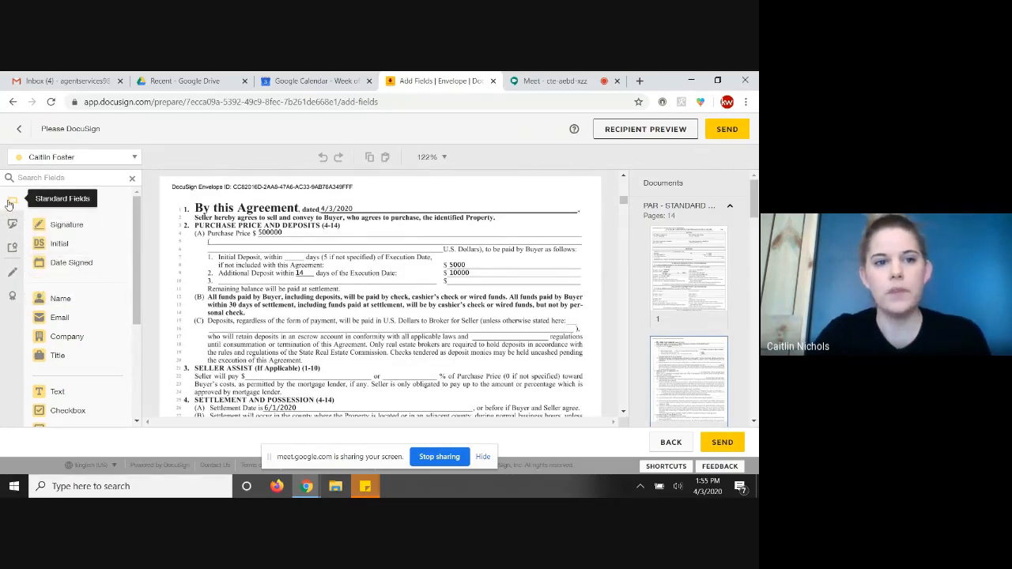
{"action": "left_click", "coordinate": [10, 275]}
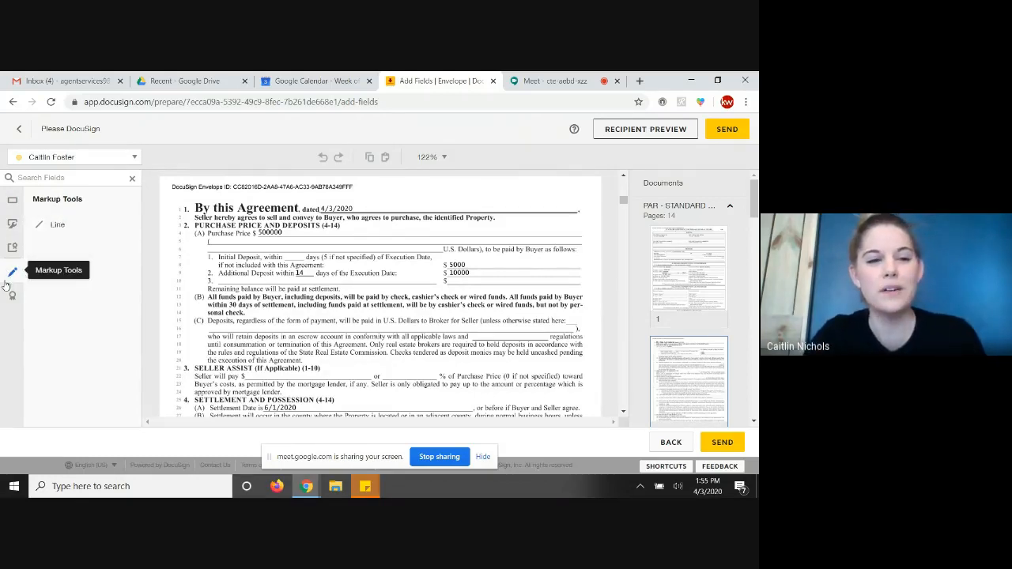
{"action": "left_click", "coordinate": [59, 228]}
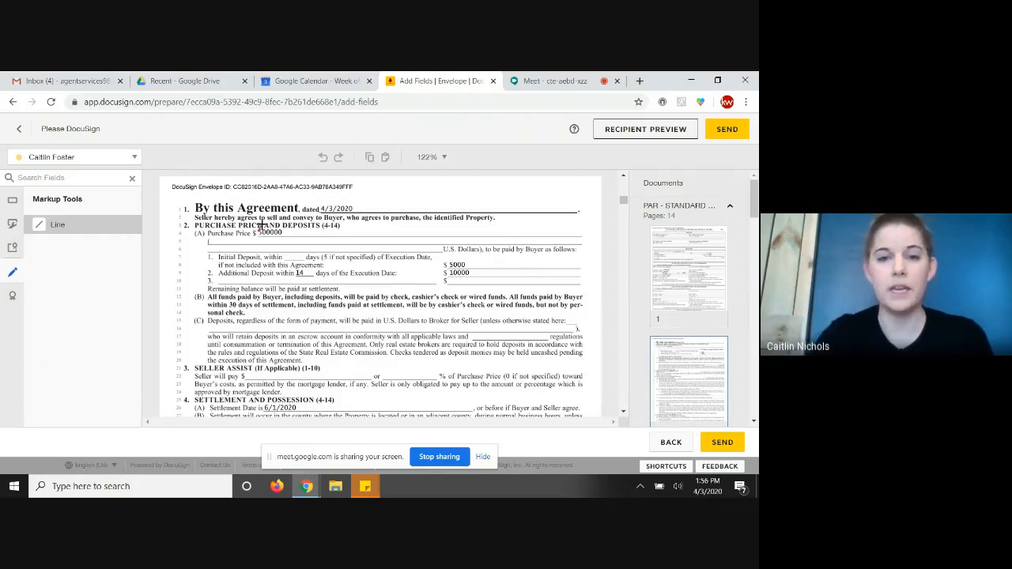
{"action": "mouse_move", "coordinate": [258, 230]}
{"action": "left_mouse_down"}
{"action": "mouse_move", "coordinate": [274, 215]}
{"action": "mouse_move", "coordinate": [284, 230]}
{"action": "left_mouse_up"}
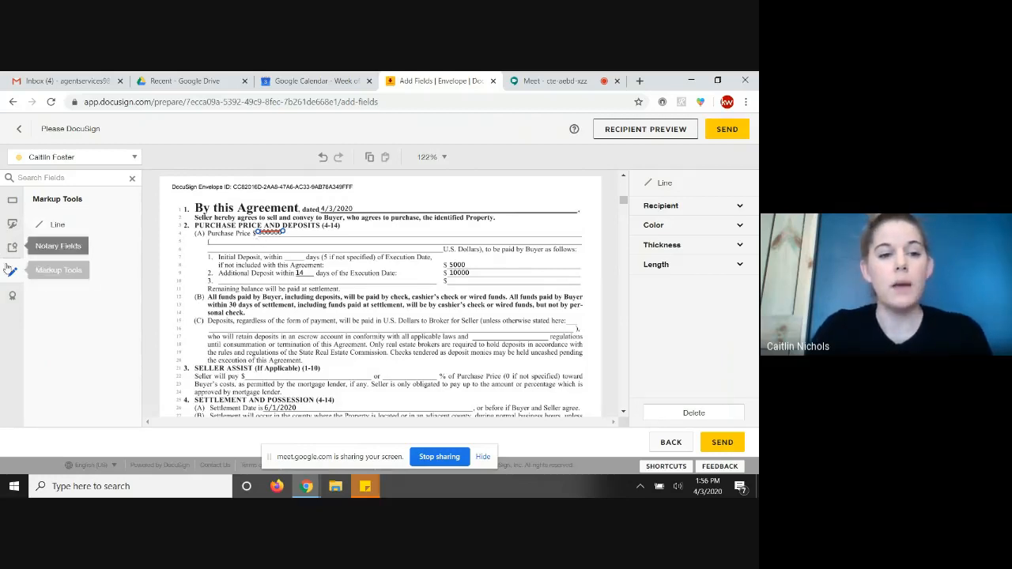
Place a text field assigned to the Agent Owner beside the struck-out purchase price and fit it to the line
{"action": "left_click", "coordinate": [12, 203]}
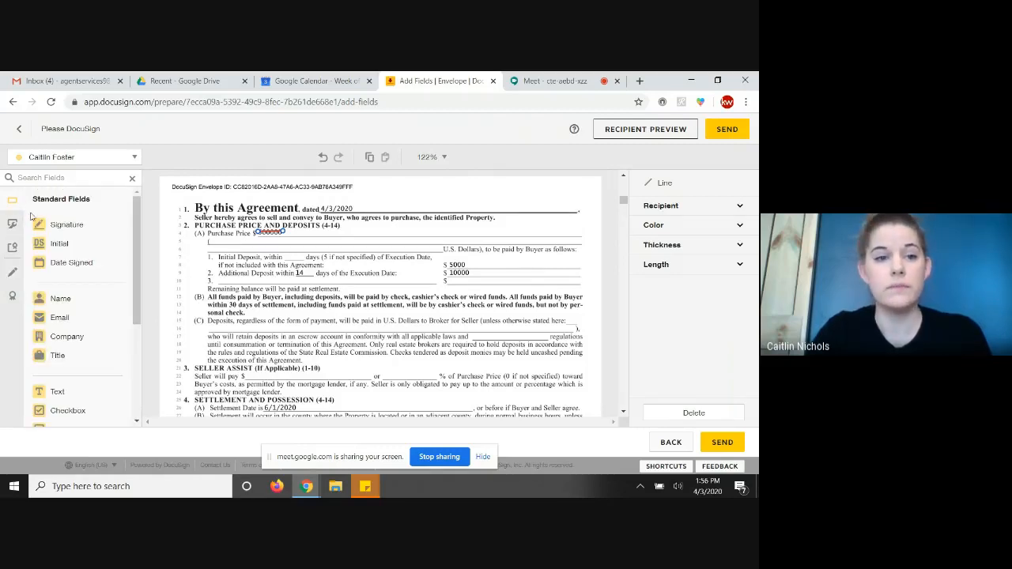
{"action": "left_click", "coordinate": [63, 157]}
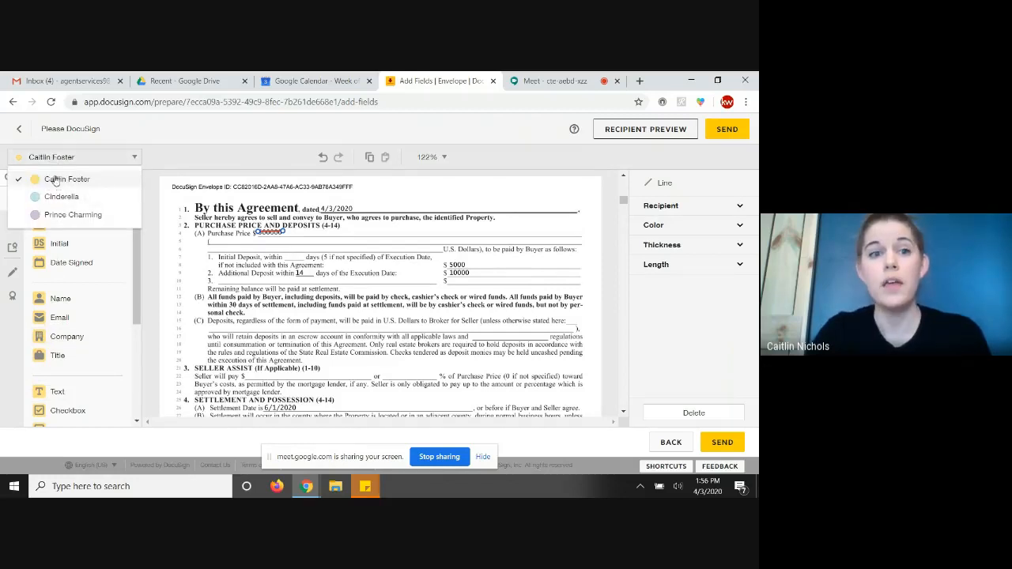
{"action": "left_click", "coordinate": [60, 179]}
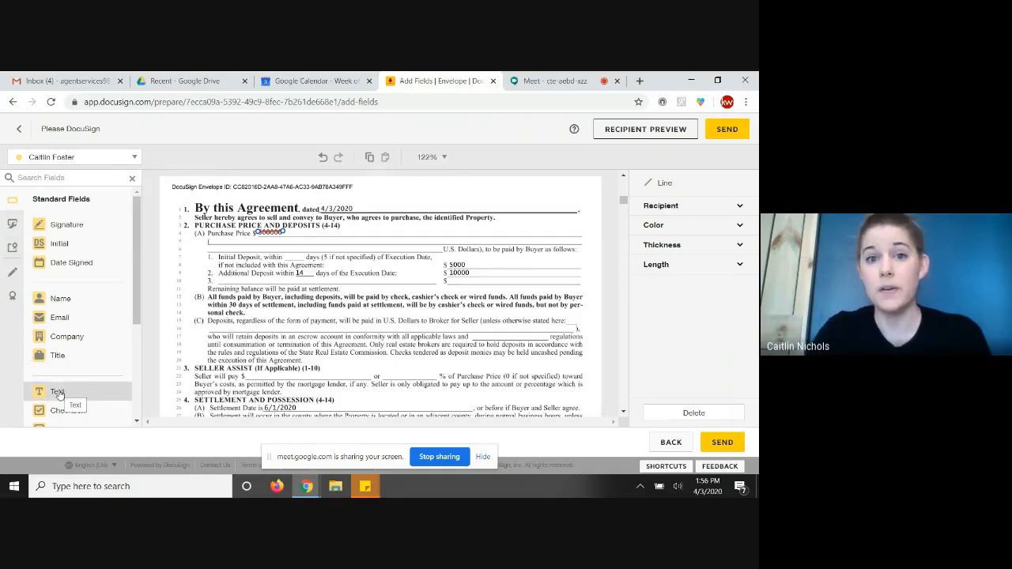
{"action": "left_click", "coordinate": [59, 393]}
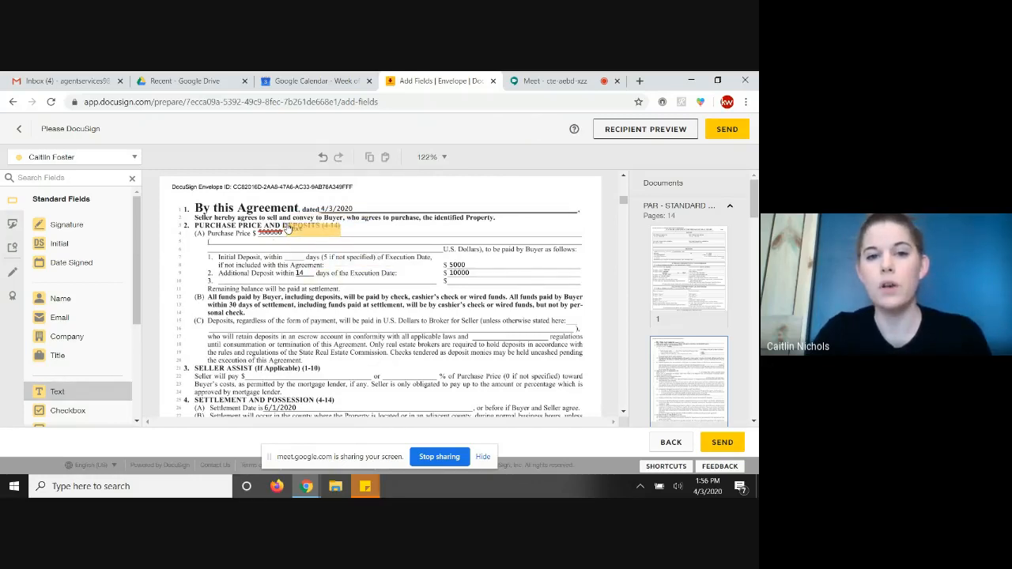
{"action": "left_click", "coordinate": [288, 229]}
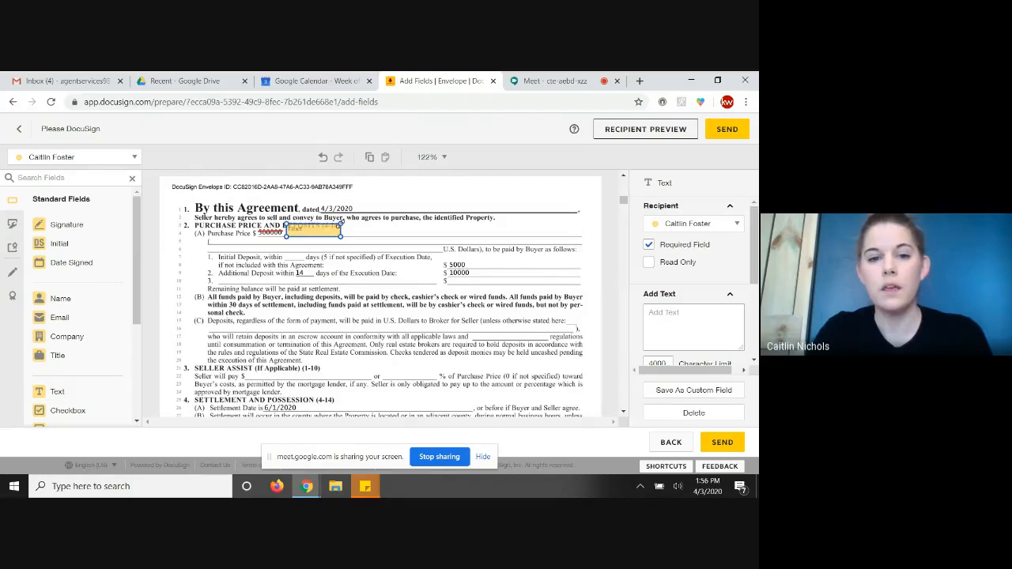
{"action": "left_click_drag", "start_coordinate": [348, 229], "coordinate": [349, 229]}
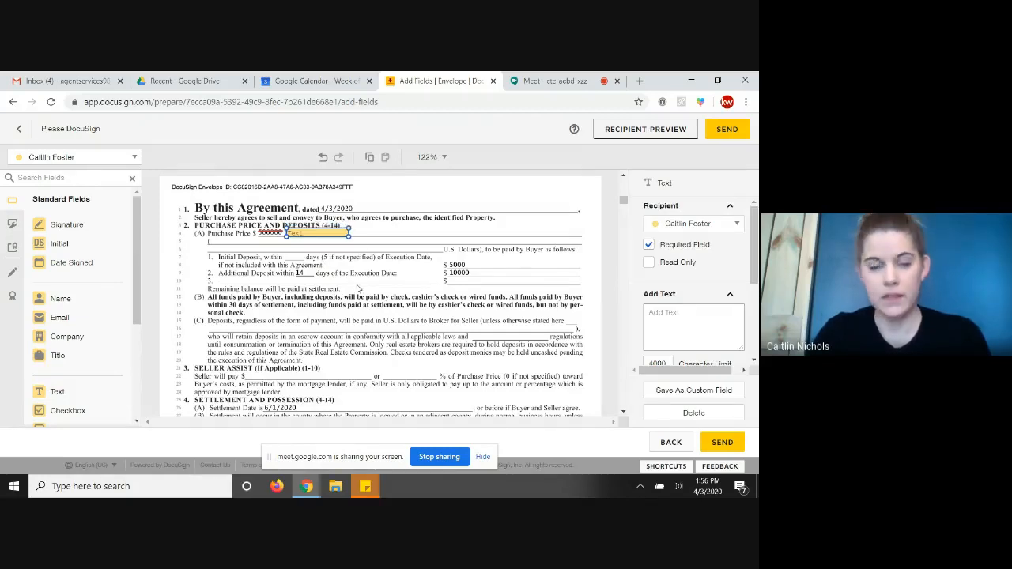
Enter $550000 in the text field beside the struck-out purchase price
{"action": "left_click", "coordinate": [304, 233]}
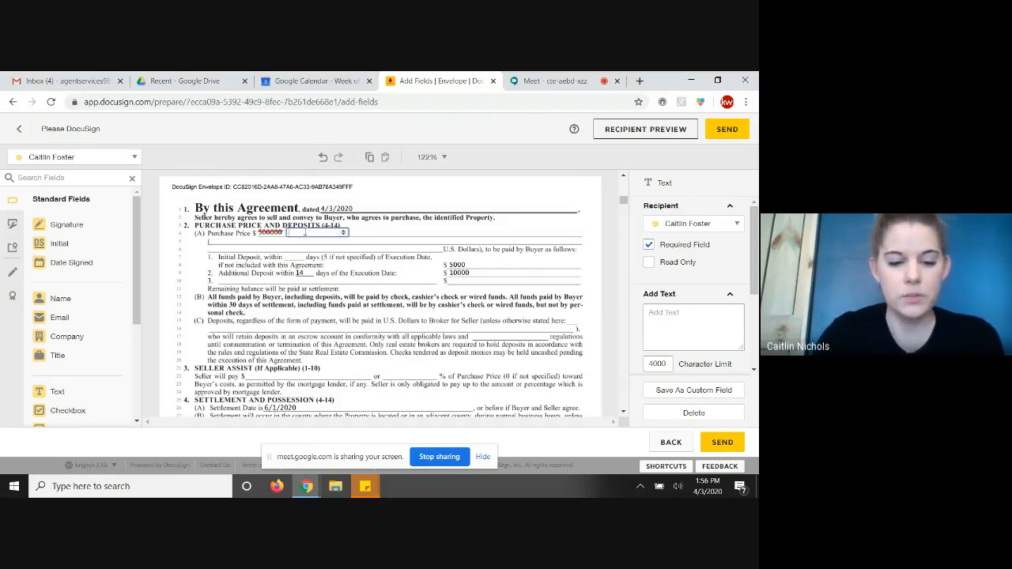
{"action": "type", "text": "55000"}
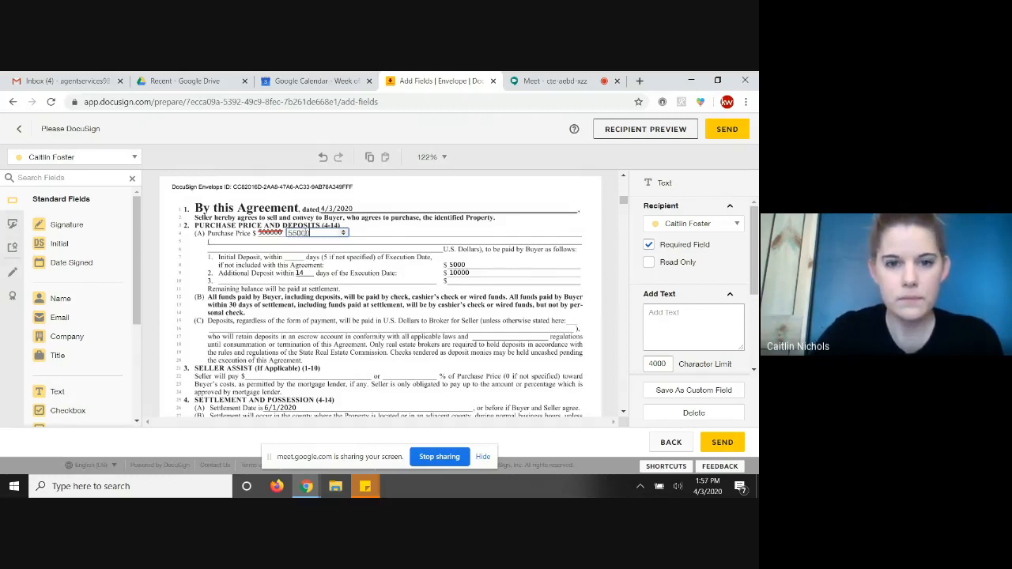
{"action": "type", "text": "0"}
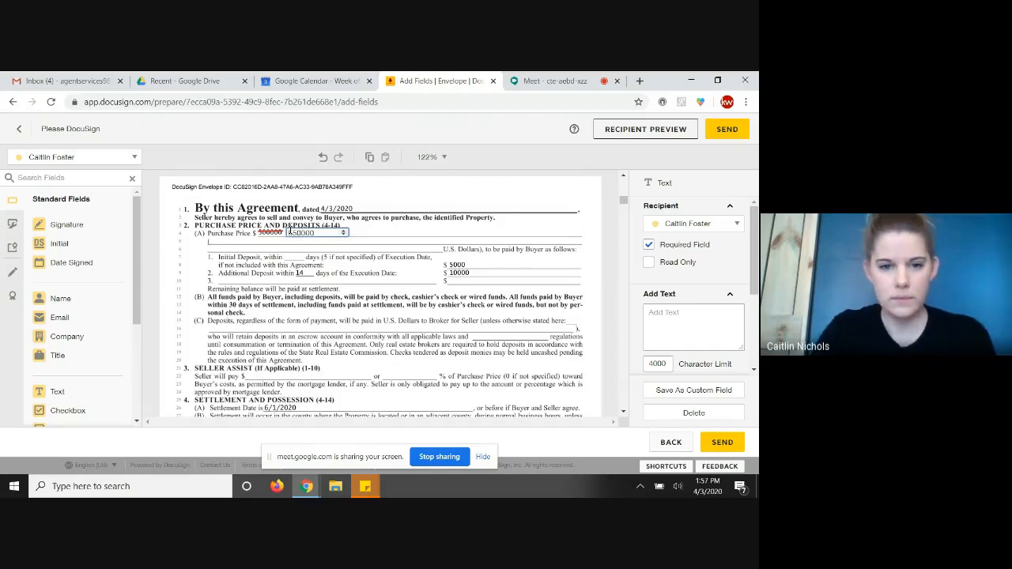
{"action": "left_click", "coordinate": [289, 232]}
{"action": "type", "text": "$"}
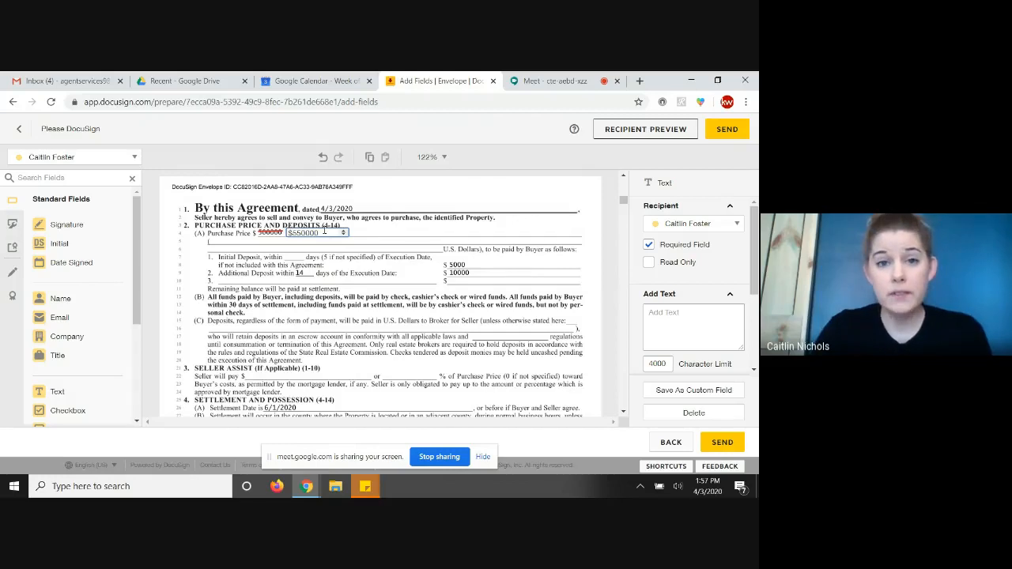
Make the $550000 text field beside the struck-out purchase price optional instead of required
{"action": "left_click", "coordinate": [393, 244]}
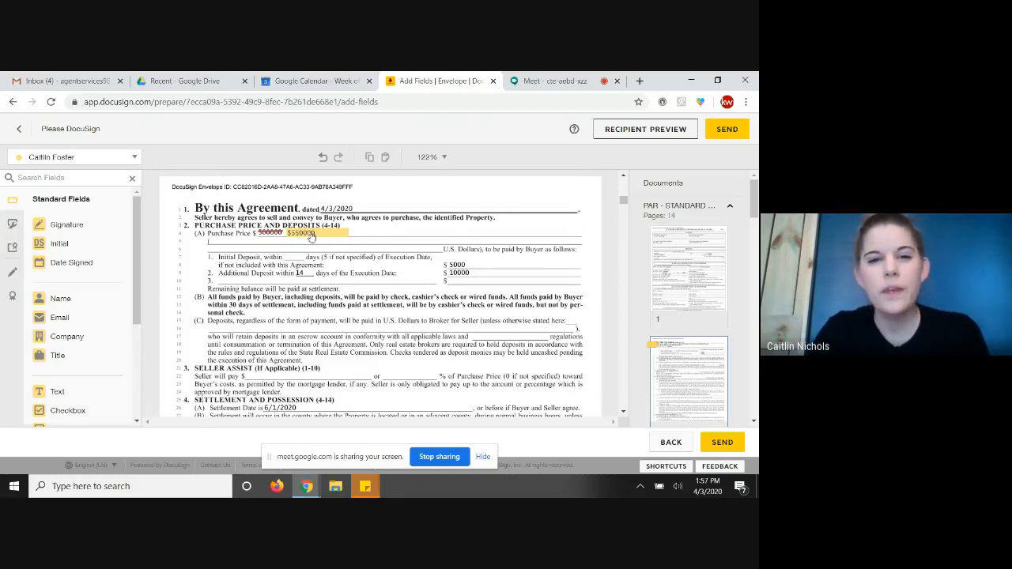
{"action": "left_click", "coordinate": [315, 236]}
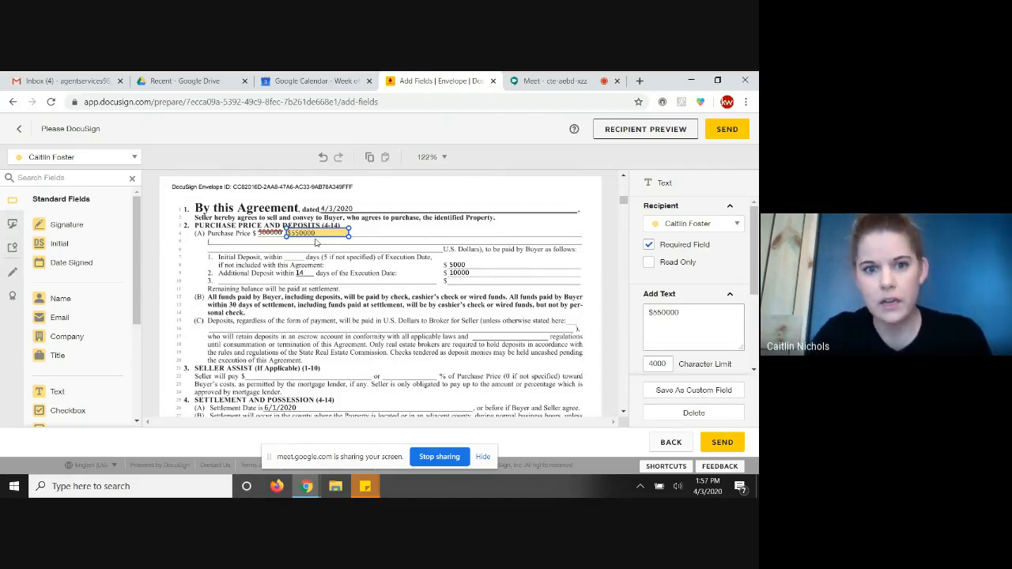
{"action": "left_click", "coordinate": [677, 249]}
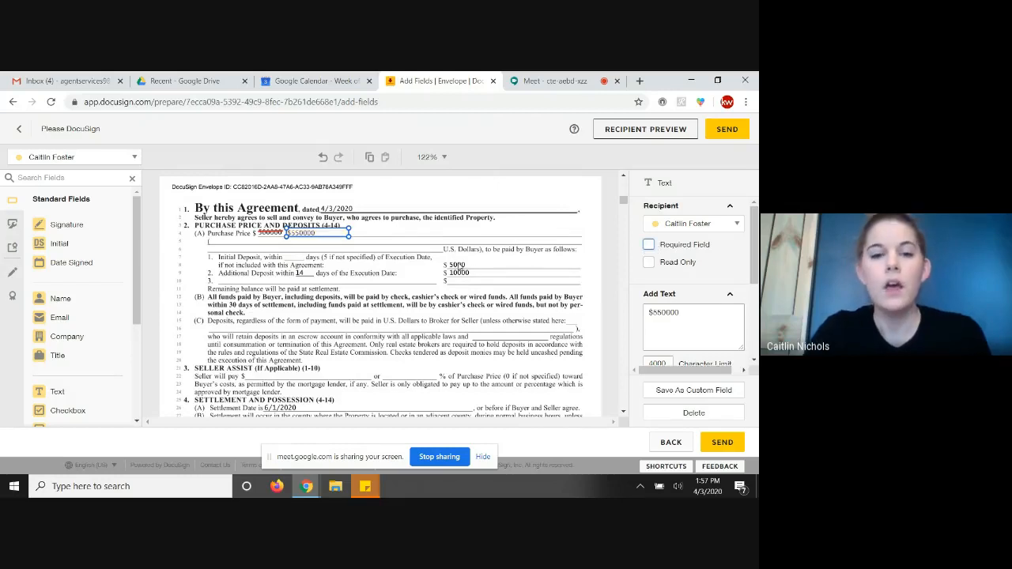
{"action": "left_click", "coordinate": [446, 253]}
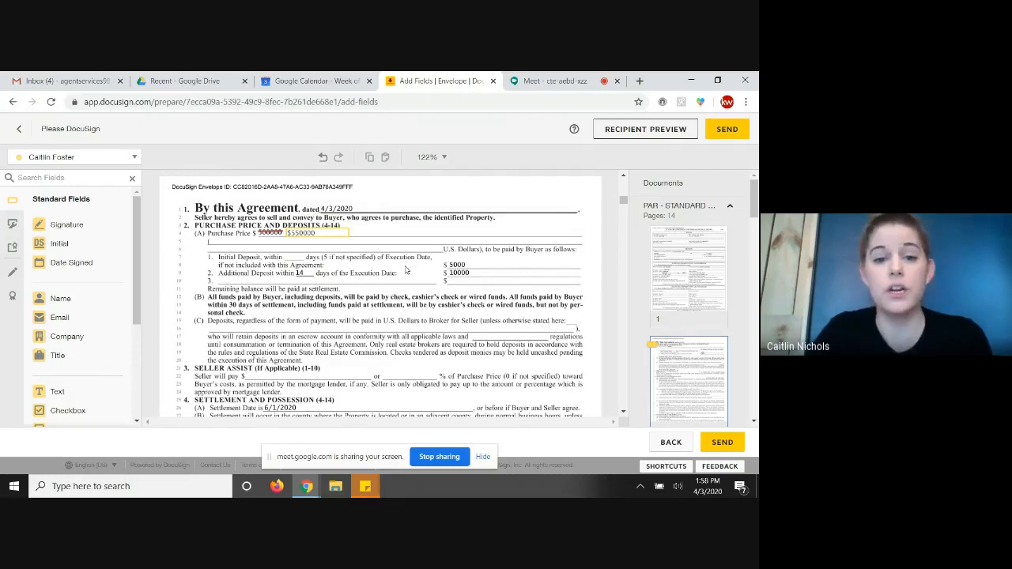
Strike out the settlement date in section 4 of the agreement with a markup line
{"action": "scroll", "coordinate": [395, 261], "scroll_direction": "down", "scroll_amount": 3}
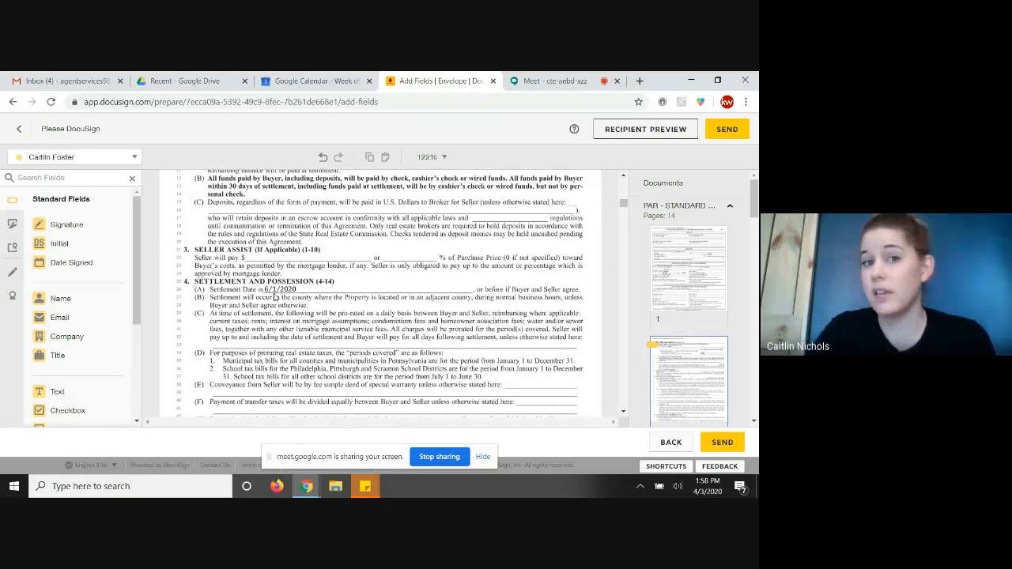
{"action": "left_click", "coordinate": [11, 274]}
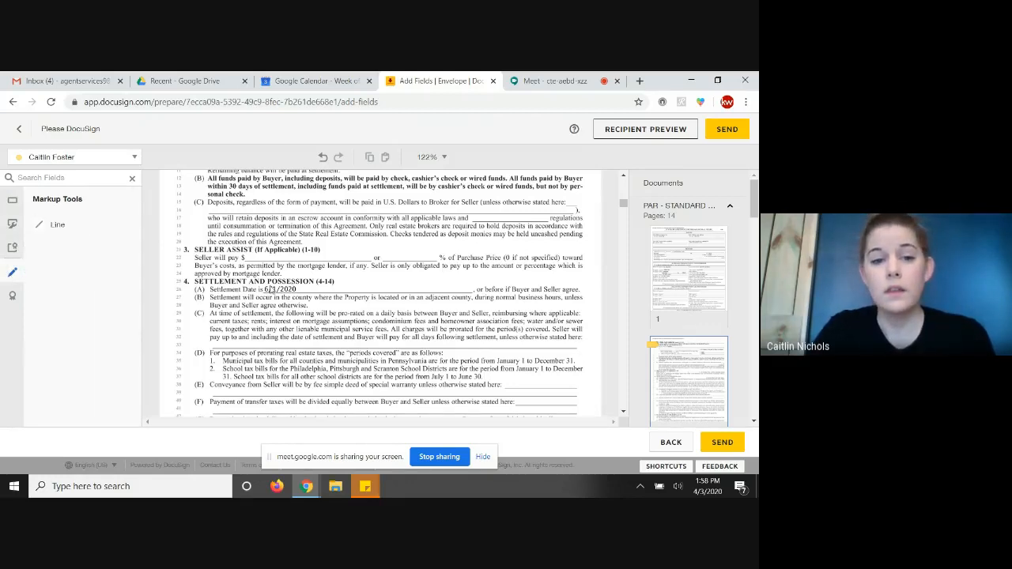
{"action": "left_click", "coordinate": [59, 227]}
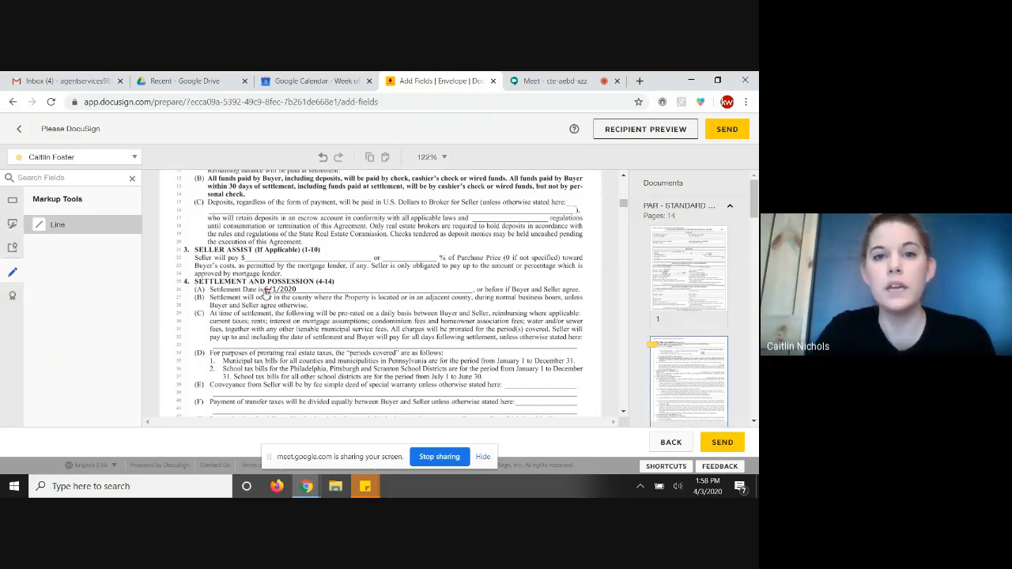
{"action": "left_click_drag", "start_coordinate": [266, 289], "coordinate": [301, 290]}
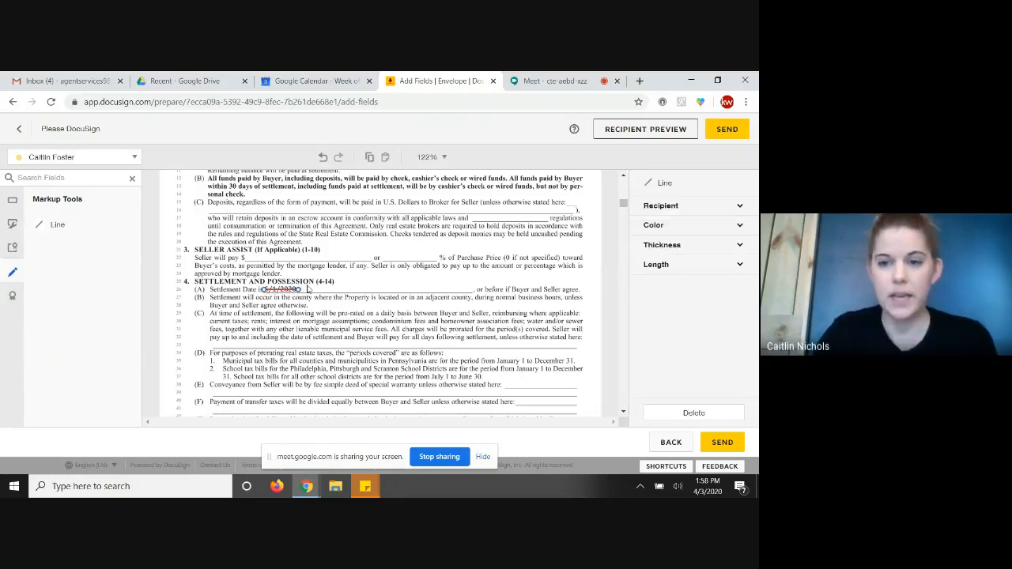
Place a text field assigned to the Agent Owner beside the struck-out settlement date and align it with the line
{"action": "left_click", "coordinate": [11, 204]}
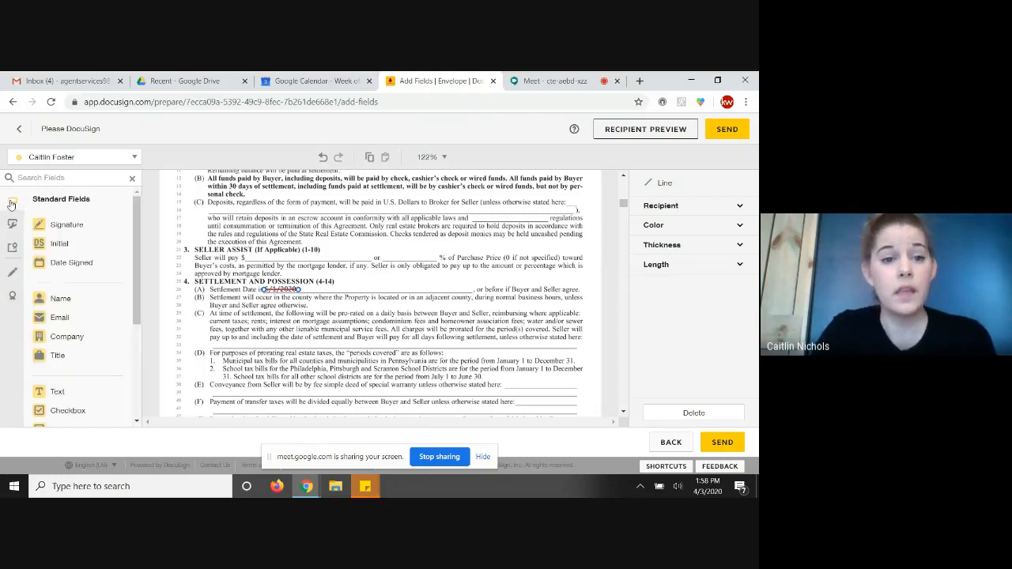
{"action": "left_click", "coordinate": [57, 160]}
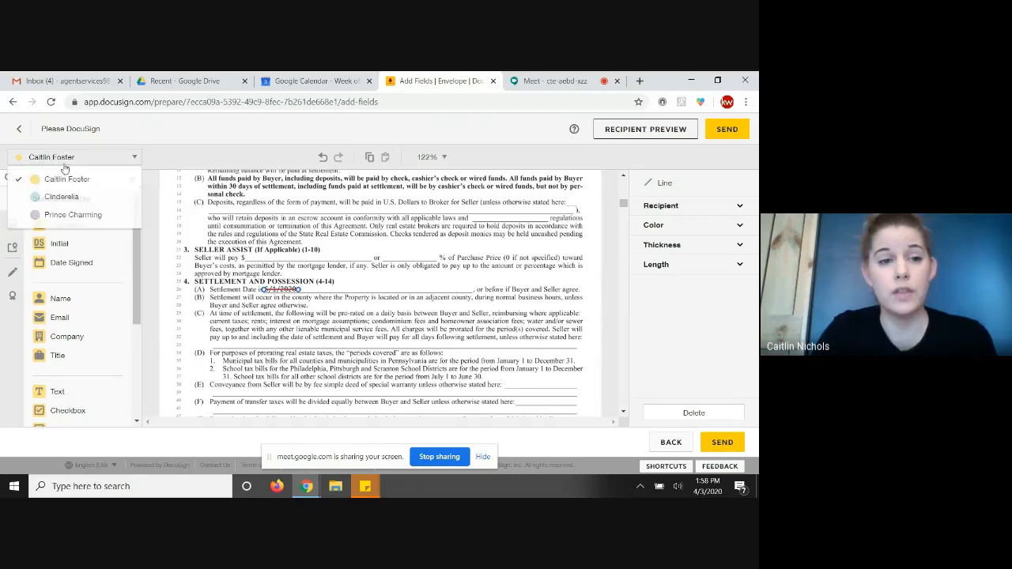
{"action": "left_click", "coordinate": [55, 181]}
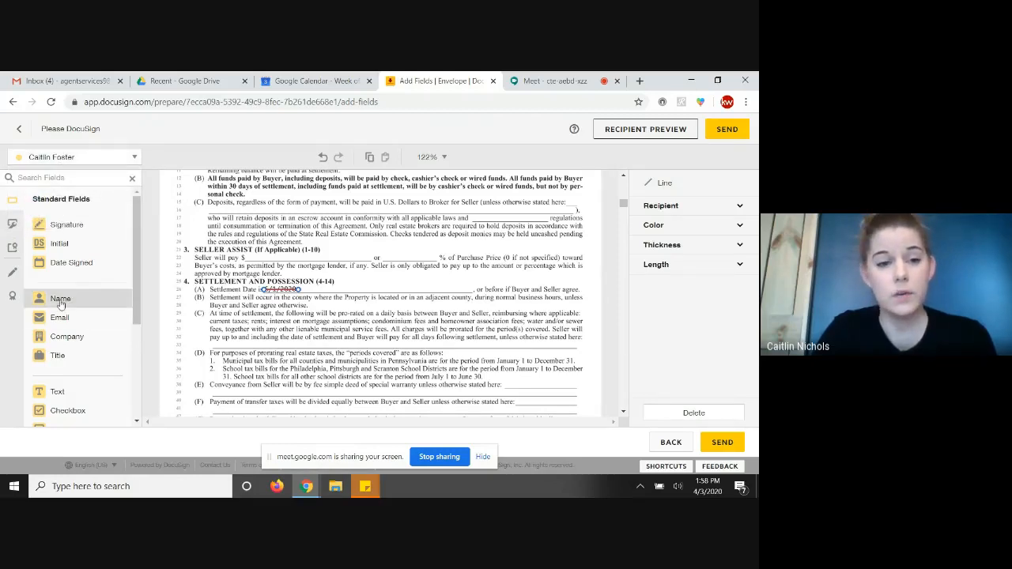
{"action": "left_click", "coordinate": [57, 393]}
{"action": "left_click", "coordinate": [299, 313]}
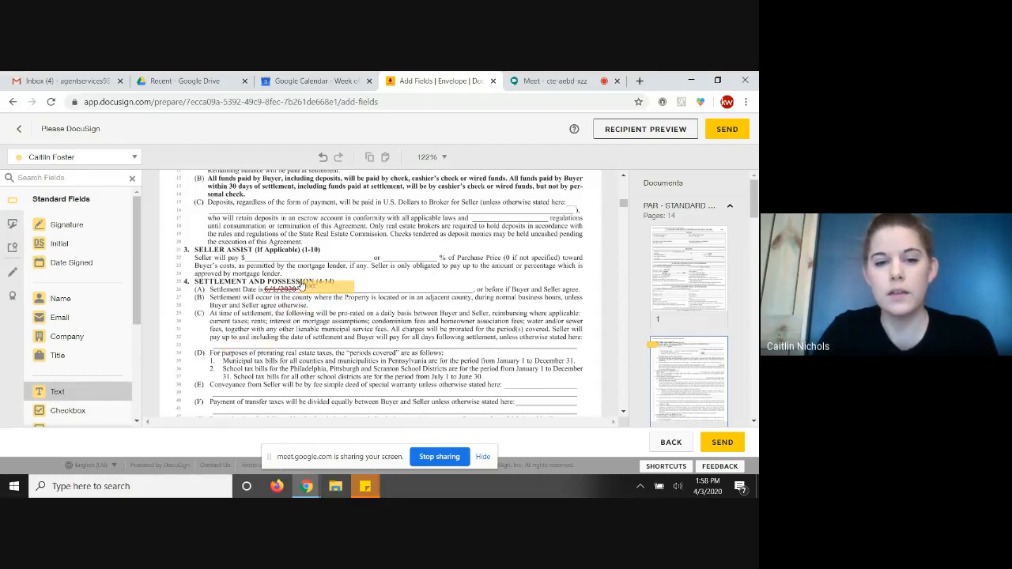
{"action": "left_click", "coordinate": [302, 287]}
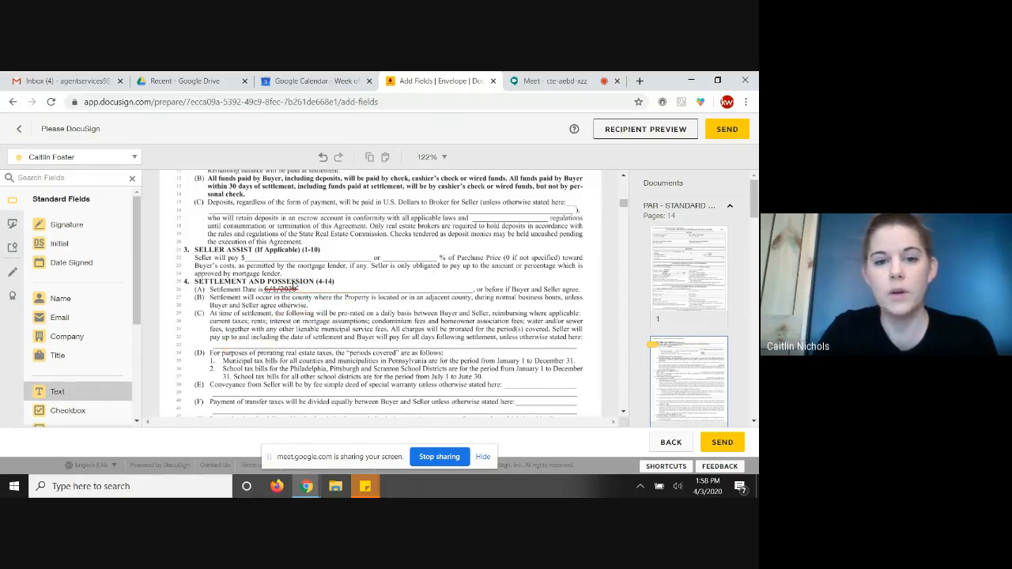
{"action": "left_click_drag", "start_coordinate": [355, 282], "coordinate": [360, 286]}
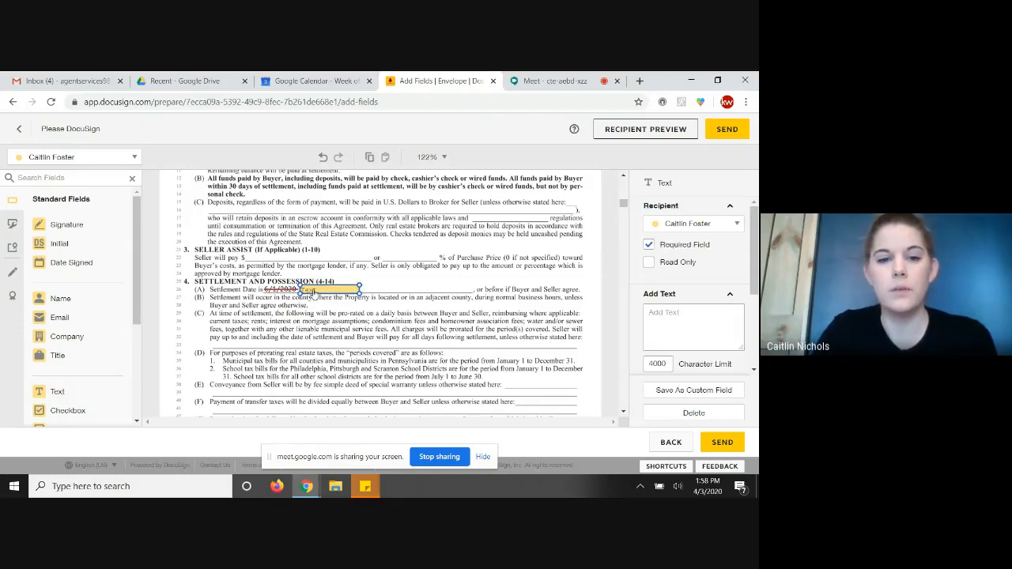
Enter 6/20/2020 in the text field beside the struck-out settlement date and make the field optional
{"action": "left_click", "coordinate": [314, 291]}
{"action": "type", "text": "6/"}
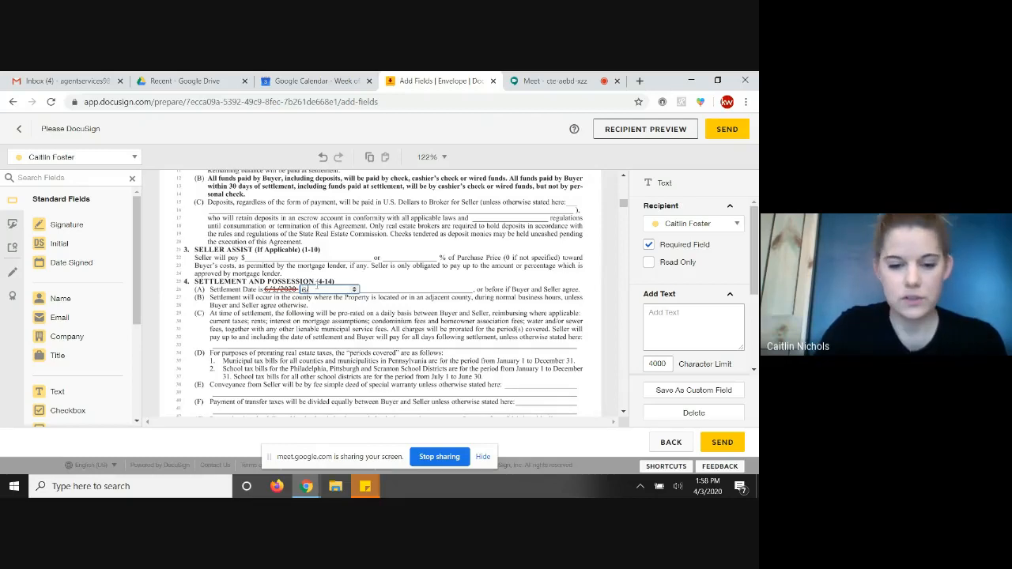
{"action": "type", "text": "20/2020"}
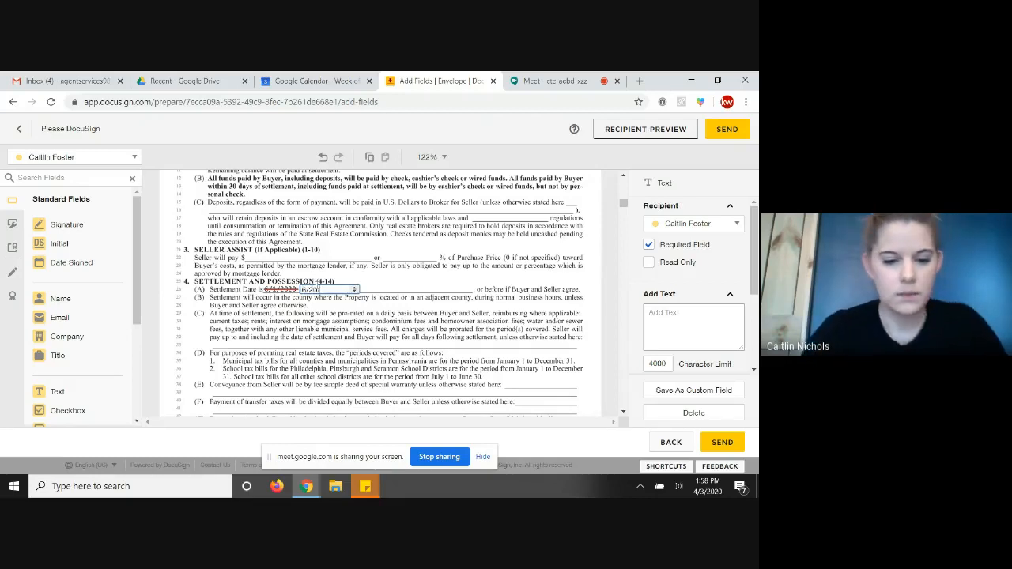
{"action": "left_click", "coordinate": [343, 299]}
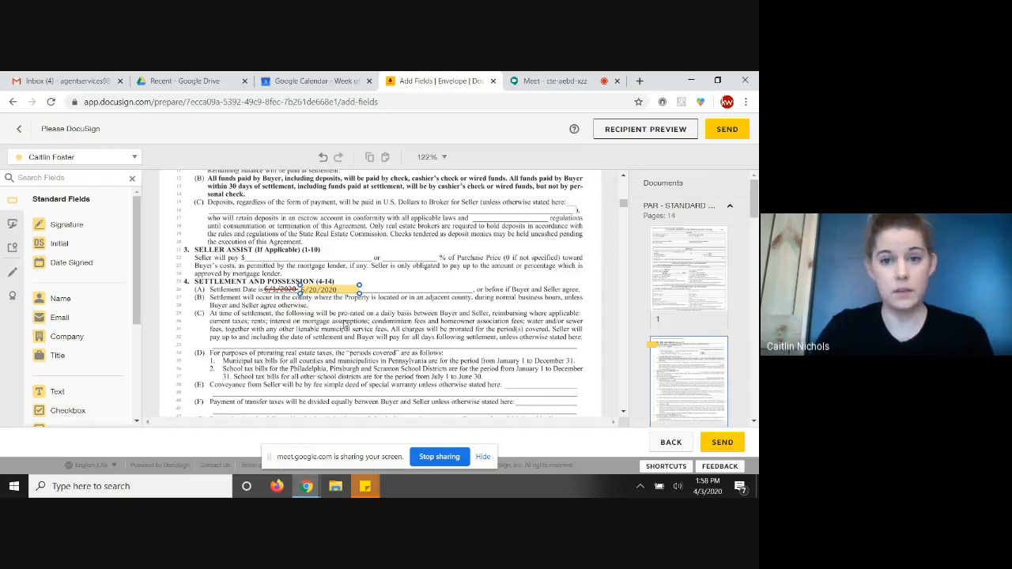
{"action": "left_click", "coordinate": [335, 292]}
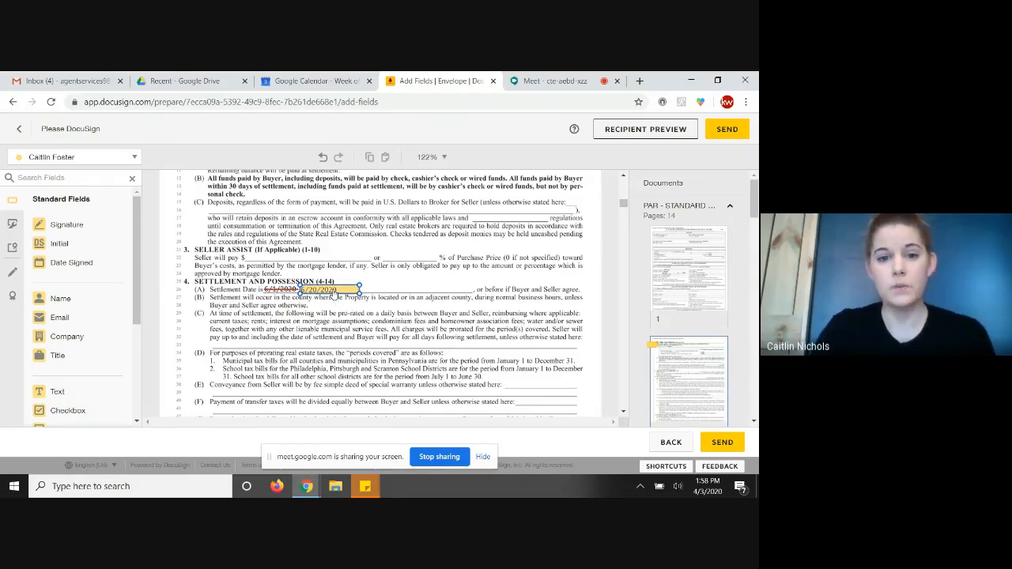
{"action": "left_click", "coordinate": [698, 246]}
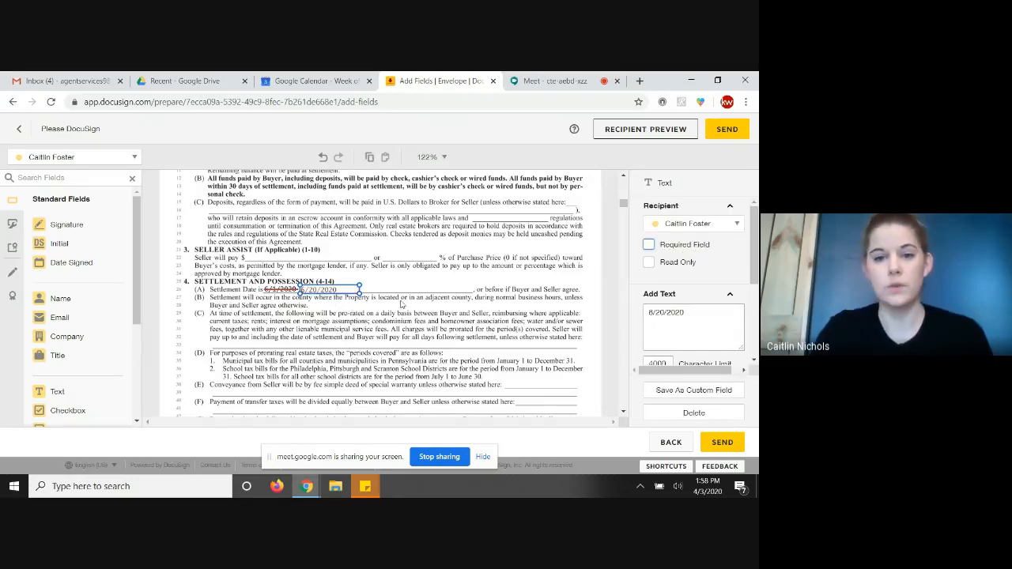
{"action": "left_click", "coordinate": [407, 319]}
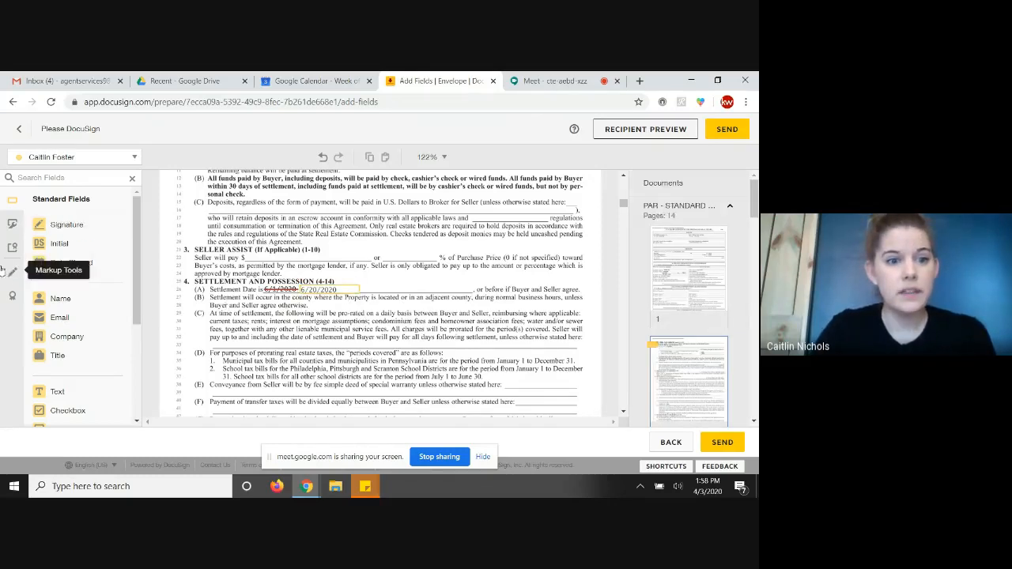
Place an Initial field and a Date Signed field for the first buyer beside the new purchase price on page 2
{"action": "scroll", "coordinate": [507, 322], "scroll_direction": "down", "scroll_amount": 3}
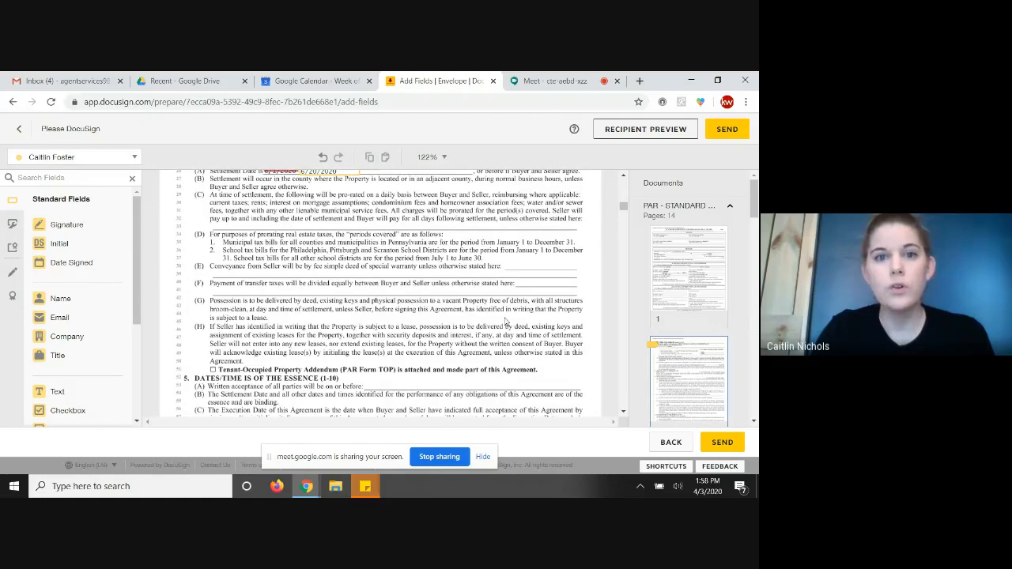
{"action": "scroll", "coordinate": [507, 322], "scroll_direction": "up", "scroll_amount": 15}
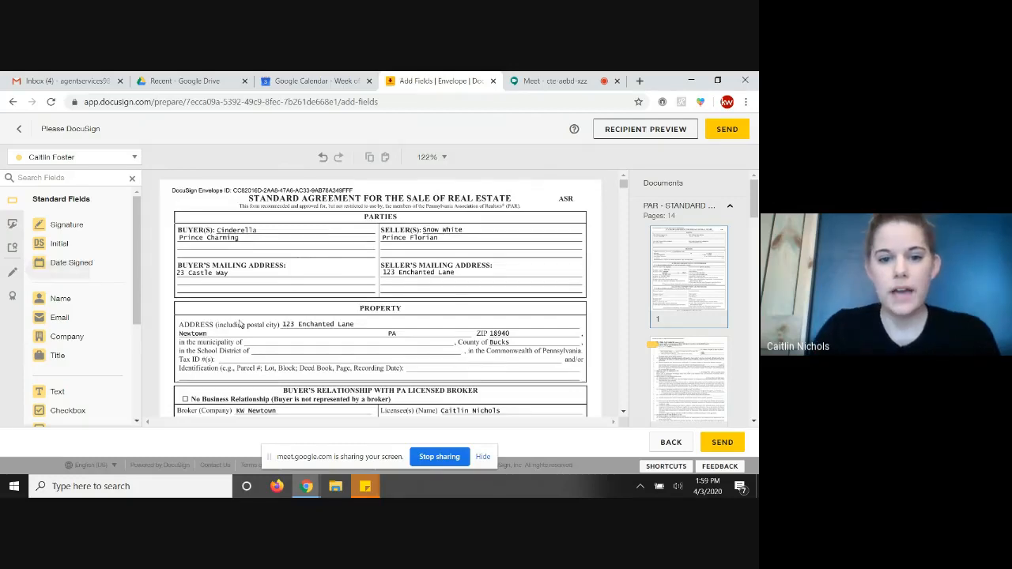
{"action": "scroll", "coordinate": [241, 324], "scroll_direction": "down", "scroll_amount": 3}
{"action": "scroll", "coordinate": [323, 357], "scroll_direction": "down", "scroll_amount": 5}
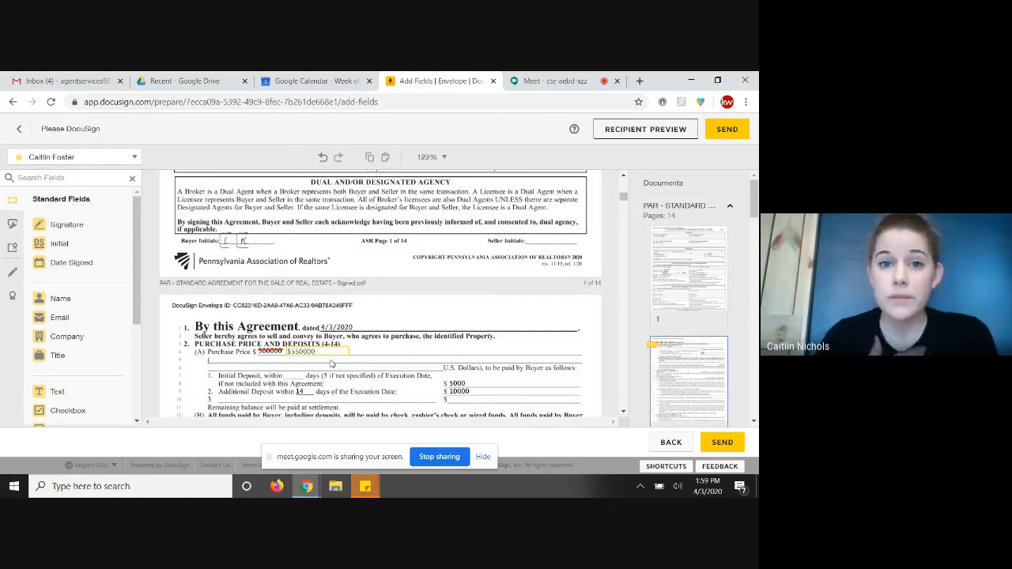
{"action": "left_click", "coordinate": [71, 157]}
{"action": "left_click", "coordinate": [63, 202]}
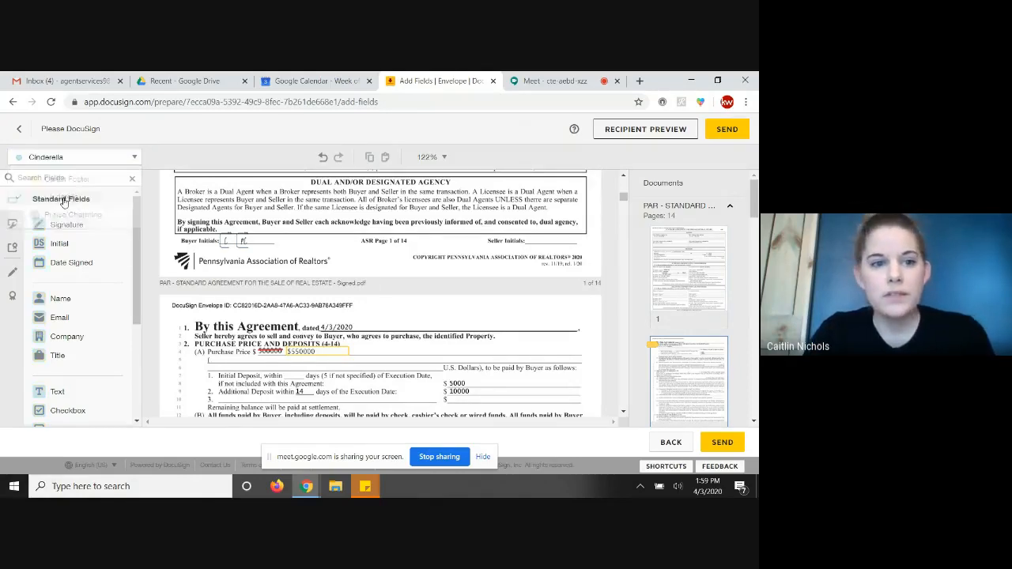
{"action": "left_click_drag", "start_coordinate": [59, 247], "coordinate": [361, 342]}
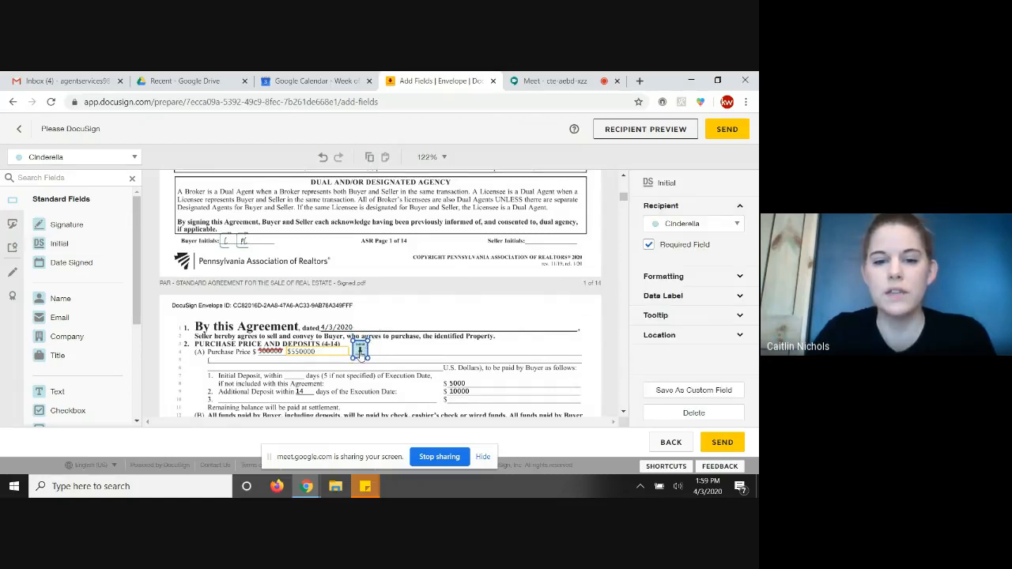
{"action": "left_click_drag", "start_coordinate": [96, 268], "coordinate": [374, 349]}
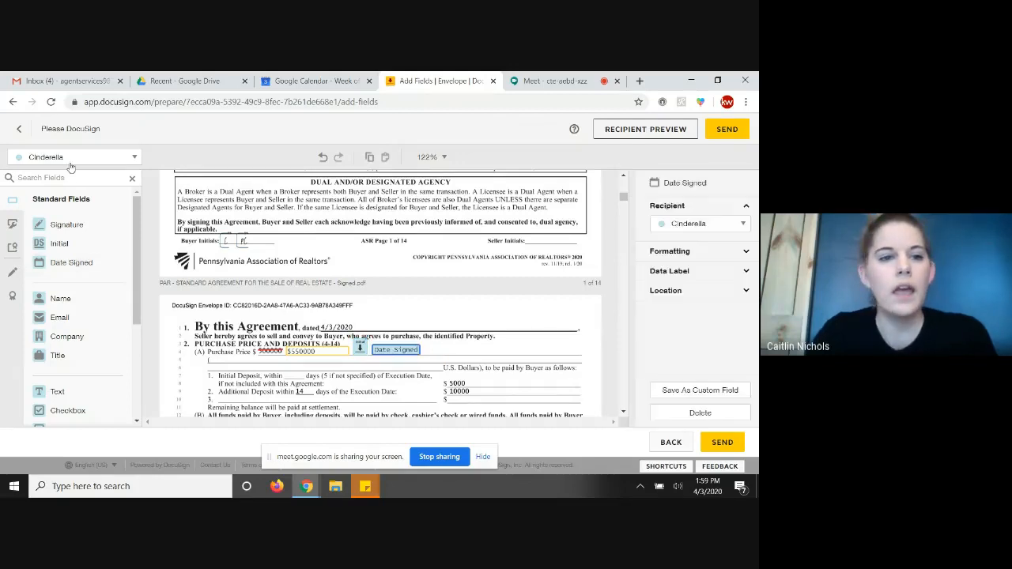
Add an Initial field and a Date Signed field for the second buyer after the first buyer's fields on the purchase price line
{"action": "left_click", "coordinate": [75, 157]}
{"action": "left_click", "coordinate": [70, 215]}
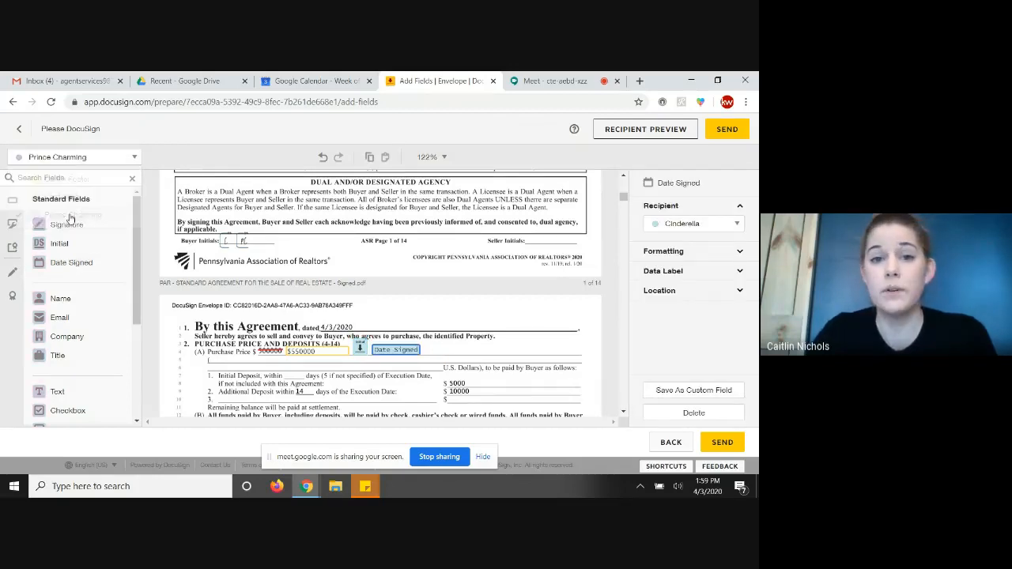
{"action": "left_click_drag", "start_coordinate": [67, 248], "coordinate": [433, 349]}
{"action": "left_click_drag", "start_coordinate": [319, 299], "coordinate": [470, 350]}
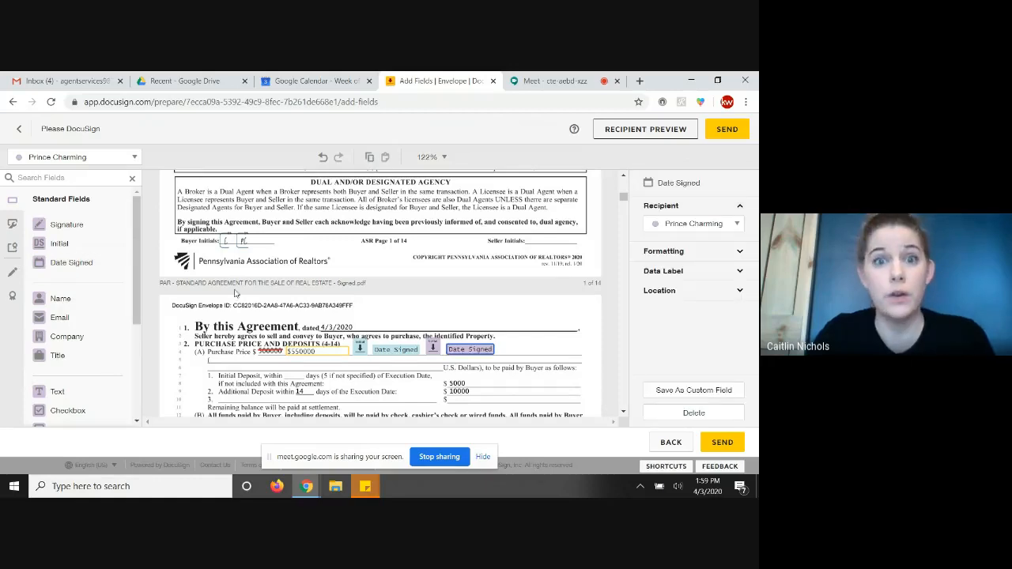
{"action": "left_click", "coordinate": [277, 343]}
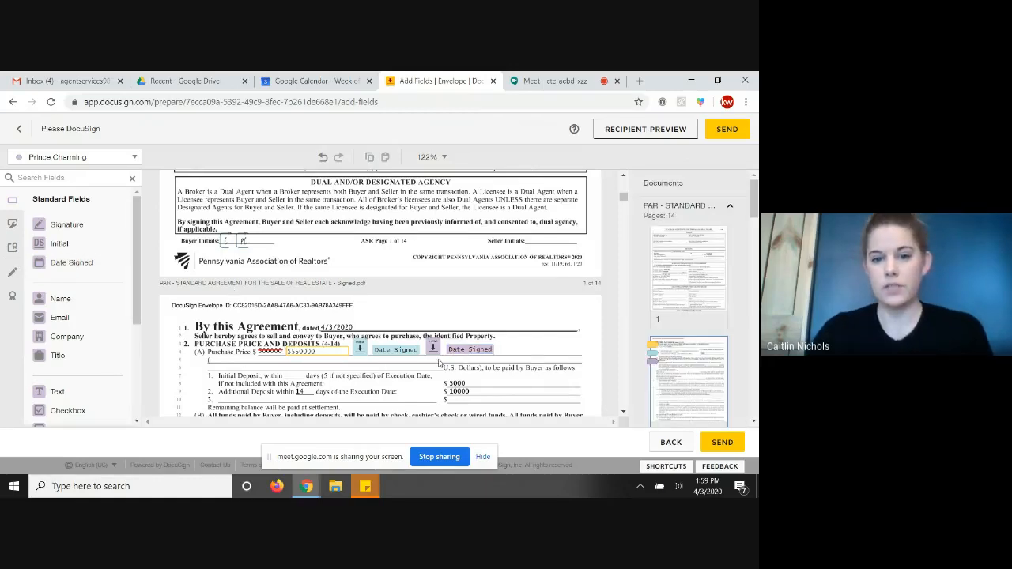
Place an Initial field and a Date Signed field for the first buyer beside the new settlement date on page 2
{"action": "scroll", "coordinate": [229, 326], "scroll_direction": "down", "scroll_amount": 1}
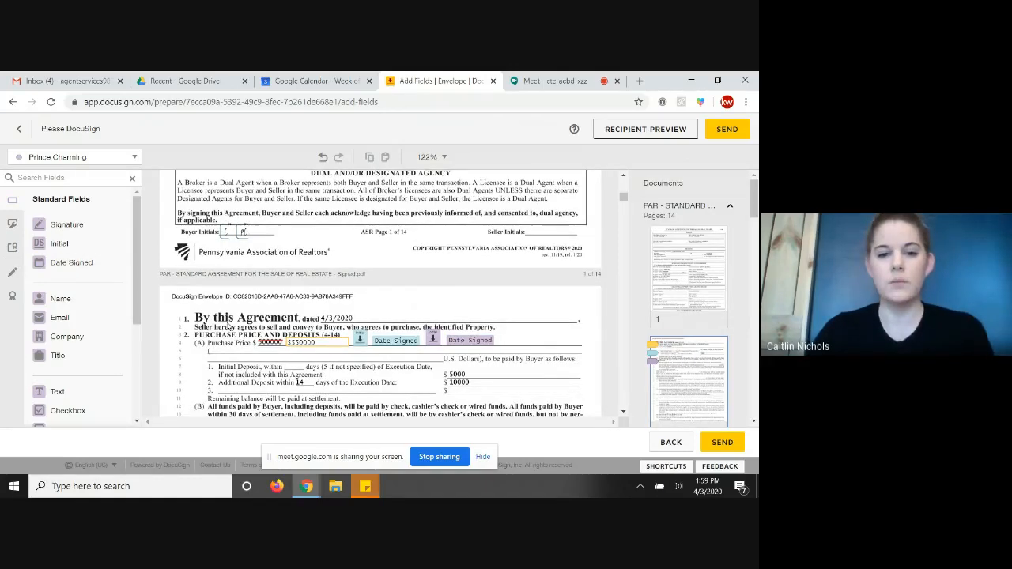
{"action": "scroll", "coordinate": [229, 326], "scroll_direction": "down", "scroll_amount": 3}
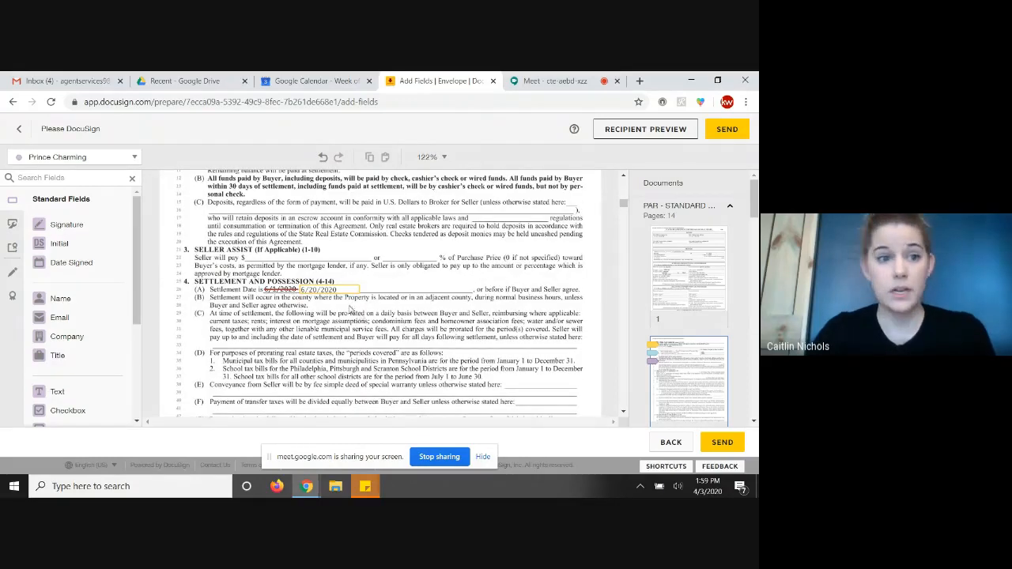
{"action": "left_click", "coordinate": [79, 158]}
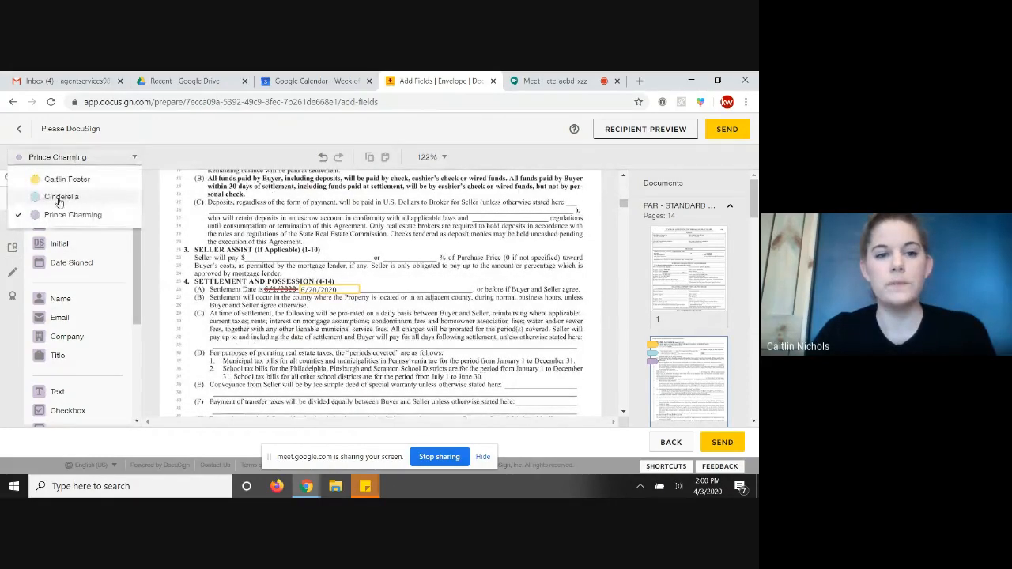
{"action": "left_click", "coordinate": [61, 197]}
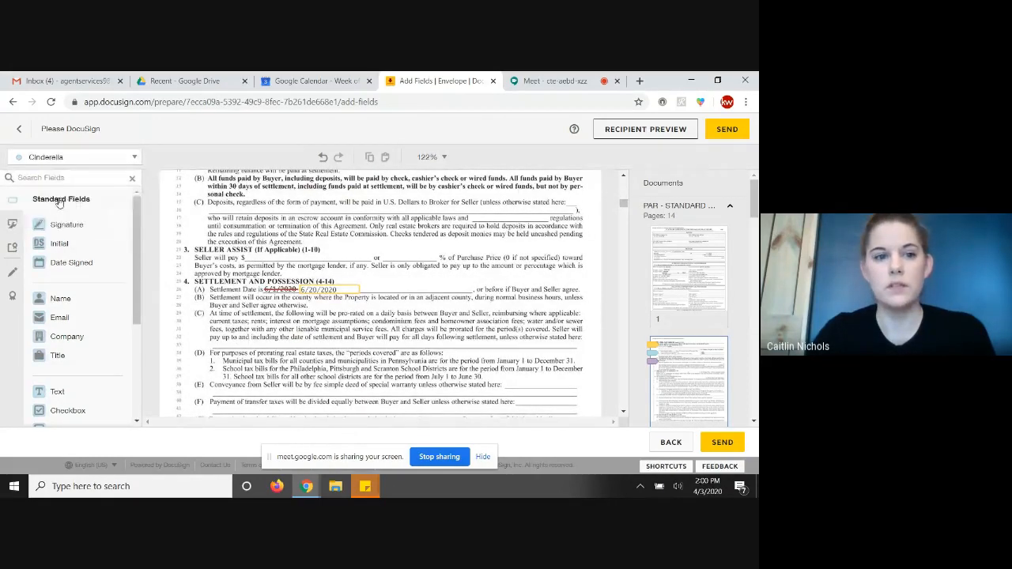
{"action": "left_click", "coordinate": [61, 245]}
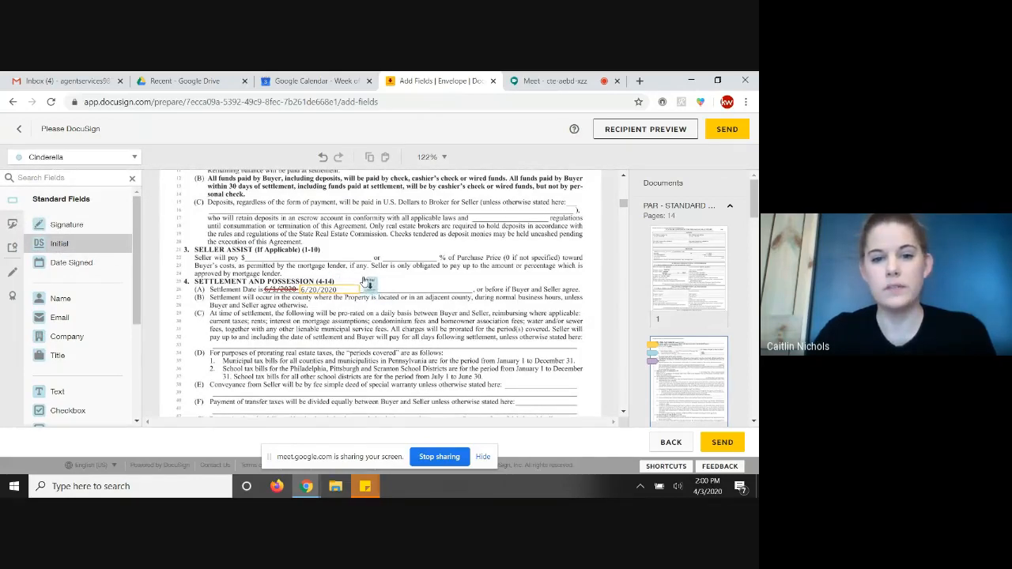
{"action": "left_click", "coordinate": [368, 282]}
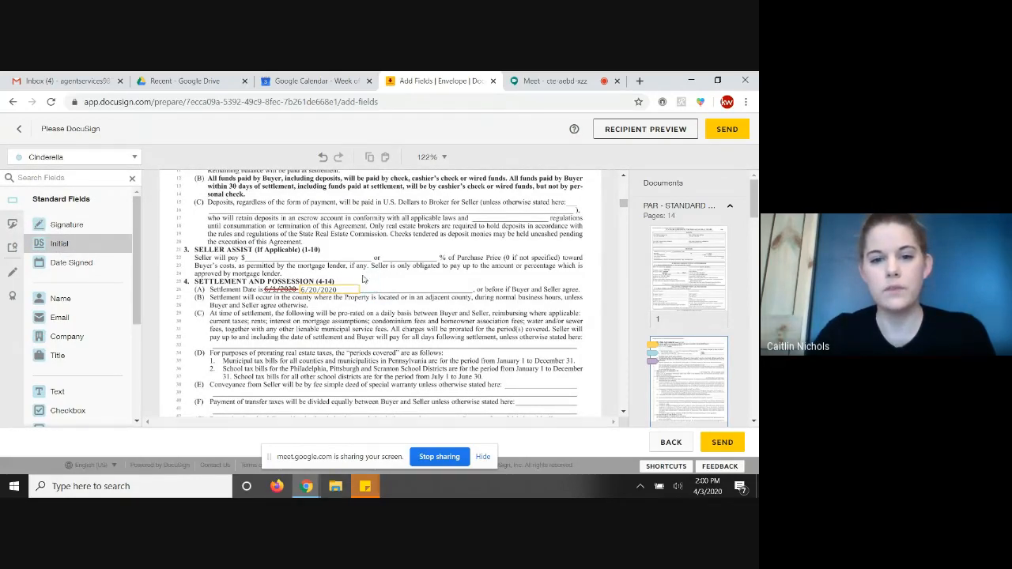
{"action": "left_click", "coordinate": [71, 262]}
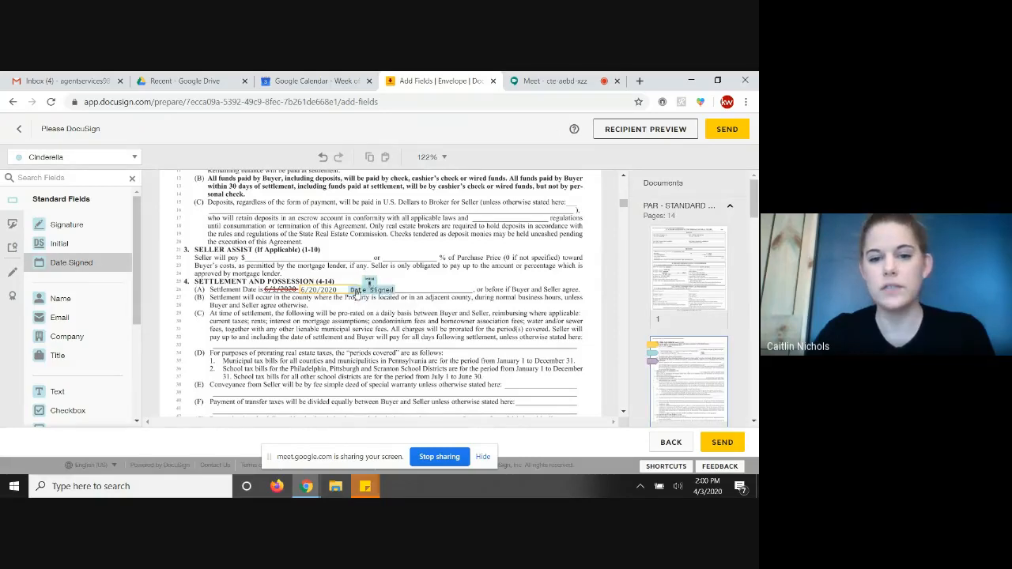
{"action": "left_click", "coordinate": [379, 288]}
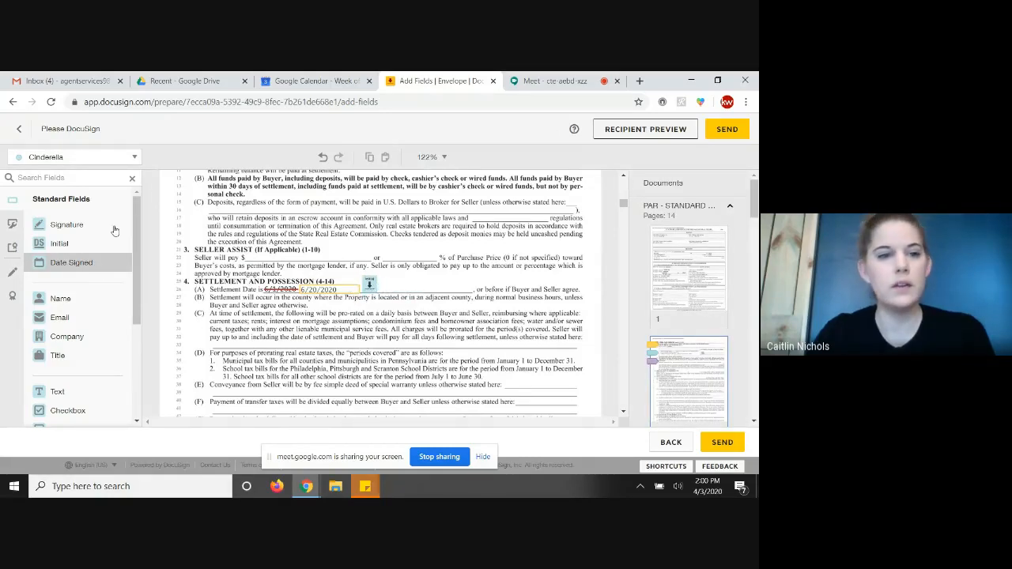
Add an Initial field and a Date Signed field for the second buyer after the first buyer's fields on the settlement date line
{"action": "left_click", "coordinate": [87, 158]}
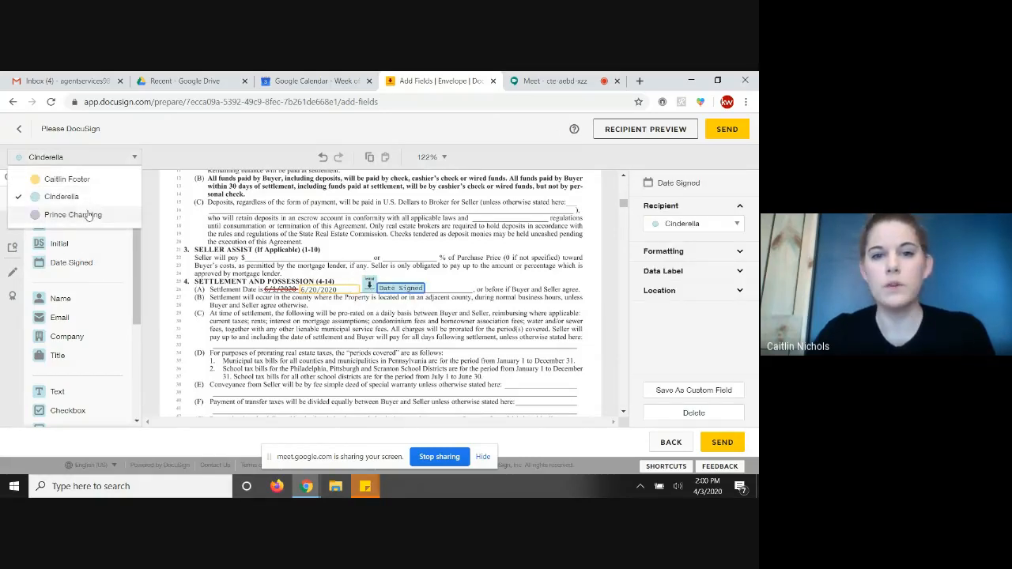
{"action": "left_click", "coordinate": [89, 215]}
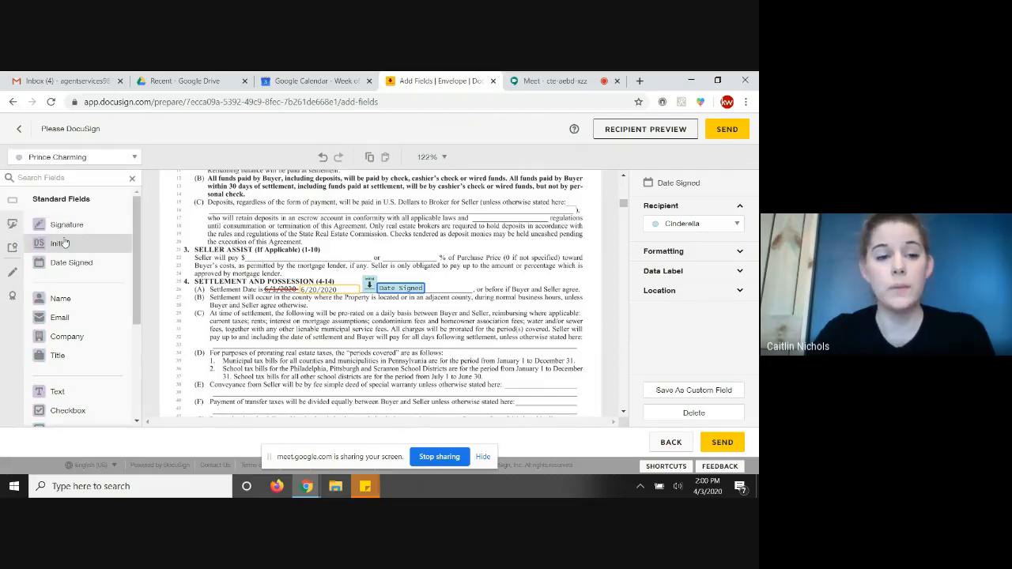
{"action": "left_click", "coordinate": [66, 245]}
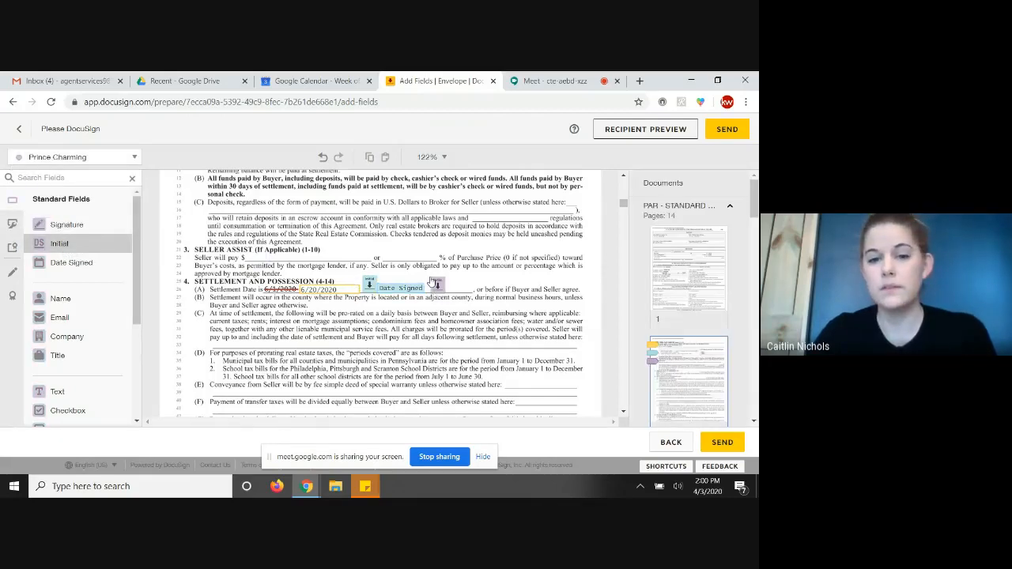
{"action": "left_click", "coordinate": [73, 261]}
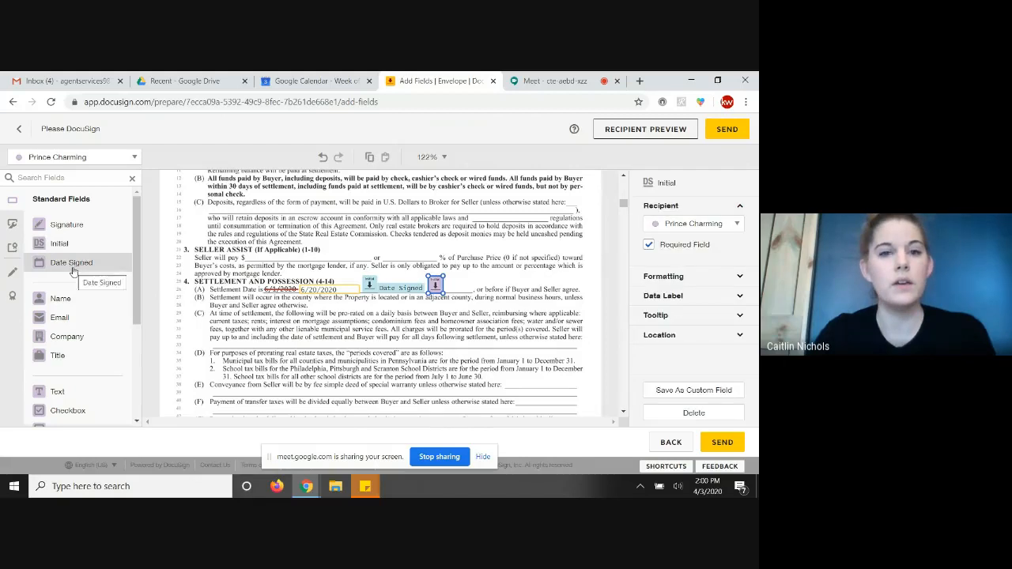
{"action": "left_click", "coordinate": [396, 293]}
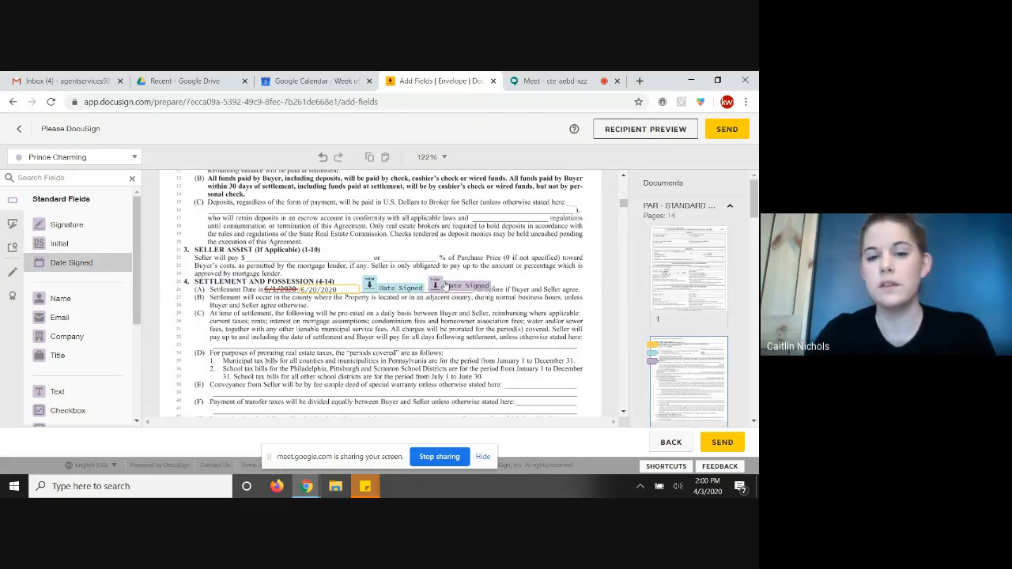
{"action": "left_click", "coordinate": [447, 280]}
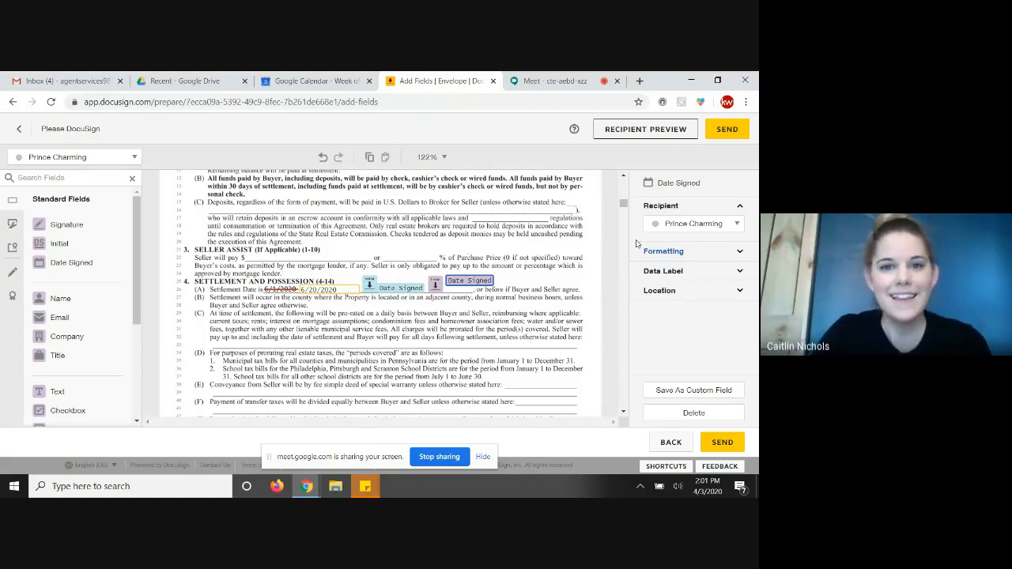
Switch to the Google Meet call and stop presenting the screen
{"action": "left_click", "coordinate": [611, 78]}
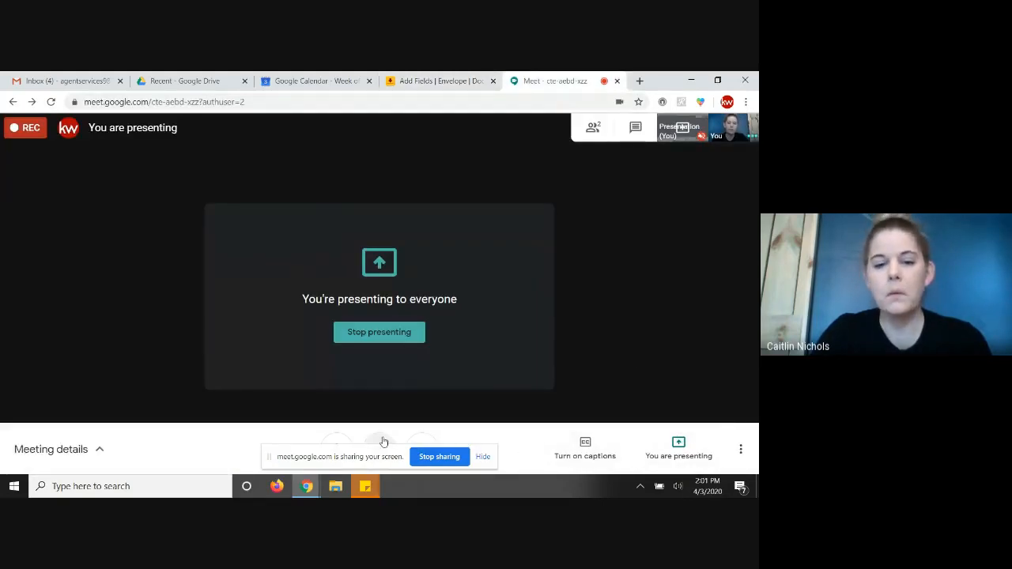
{"action": "left_click", "coordinate": [686, 457]}
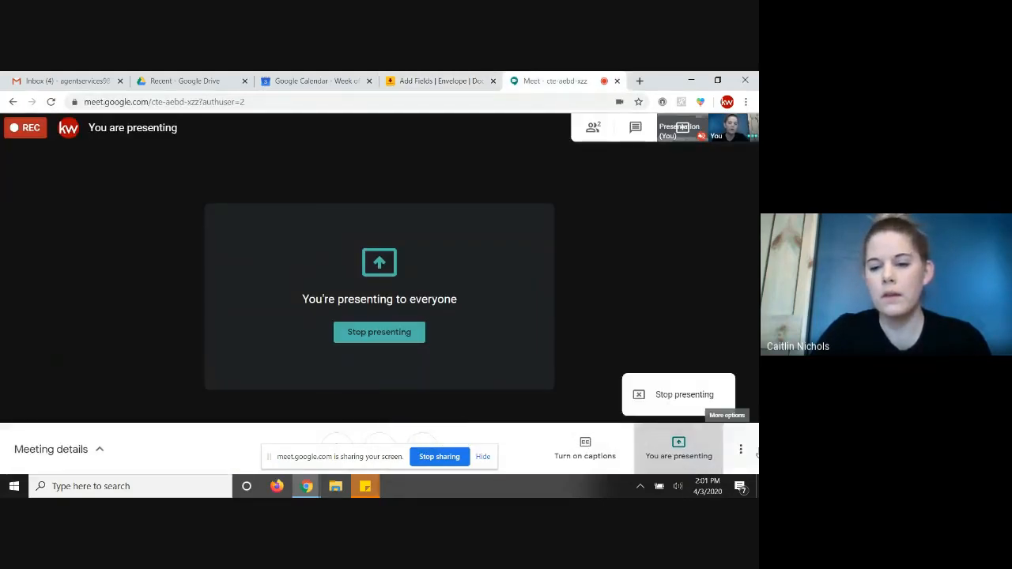
{"action": "left_click", "coordinate": [684, 395]}
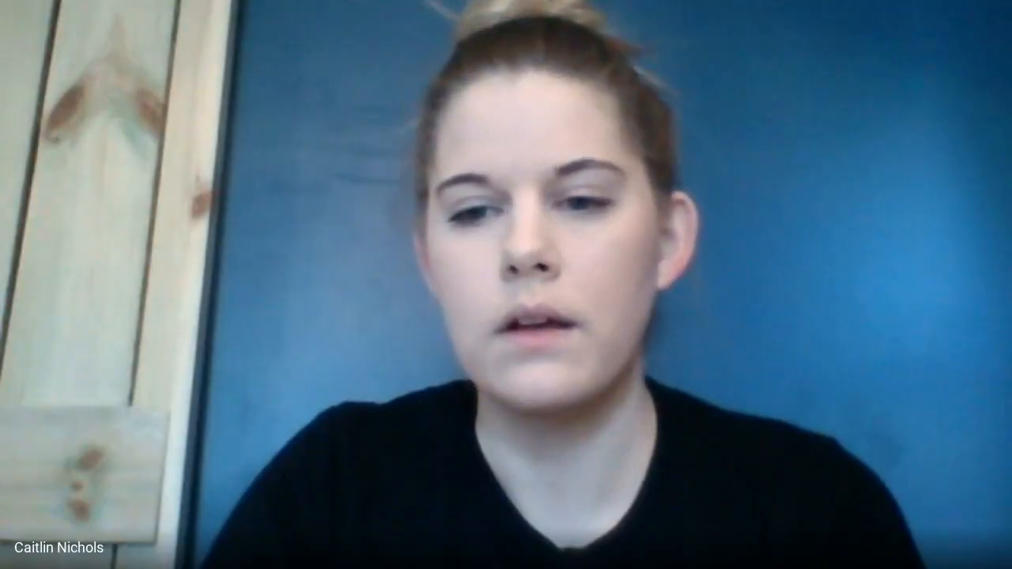